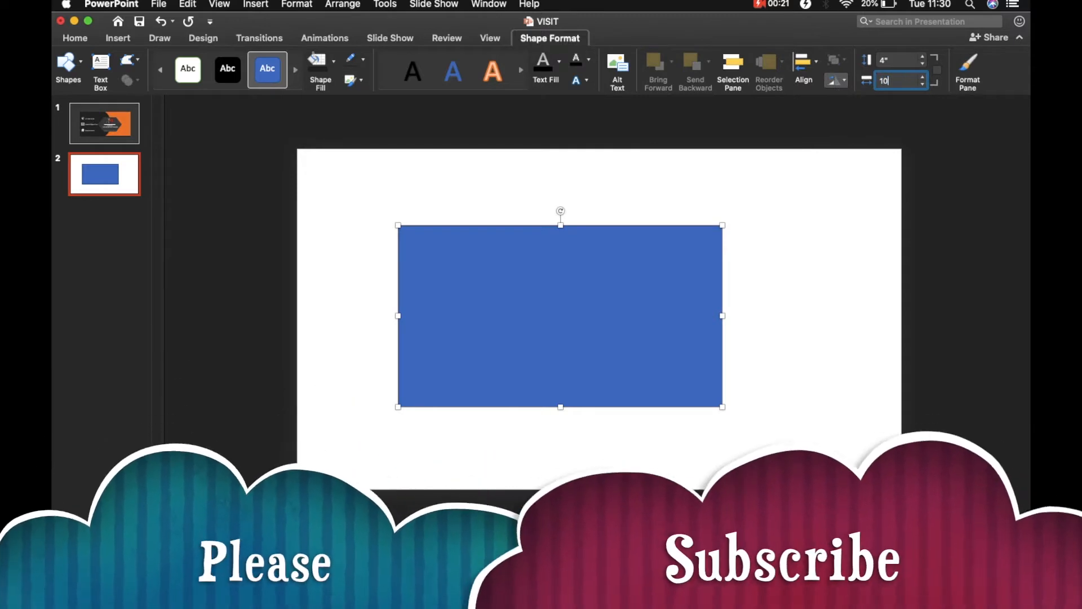
Set the rectangle's width to 10".
left_click(838, 176)
left_click(748, 304)
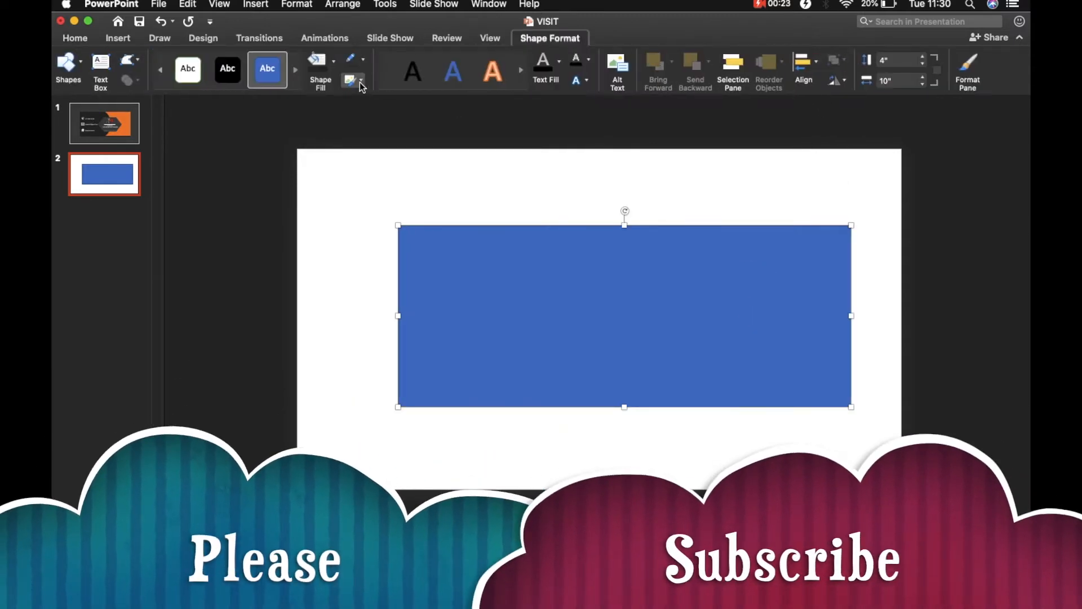
Format the rectangle with no outline and a dark fill, nudging it slightly left.
left_click(354, 59)
left_click(373, 82)
left_click_drag(626, 263, 641, 292)
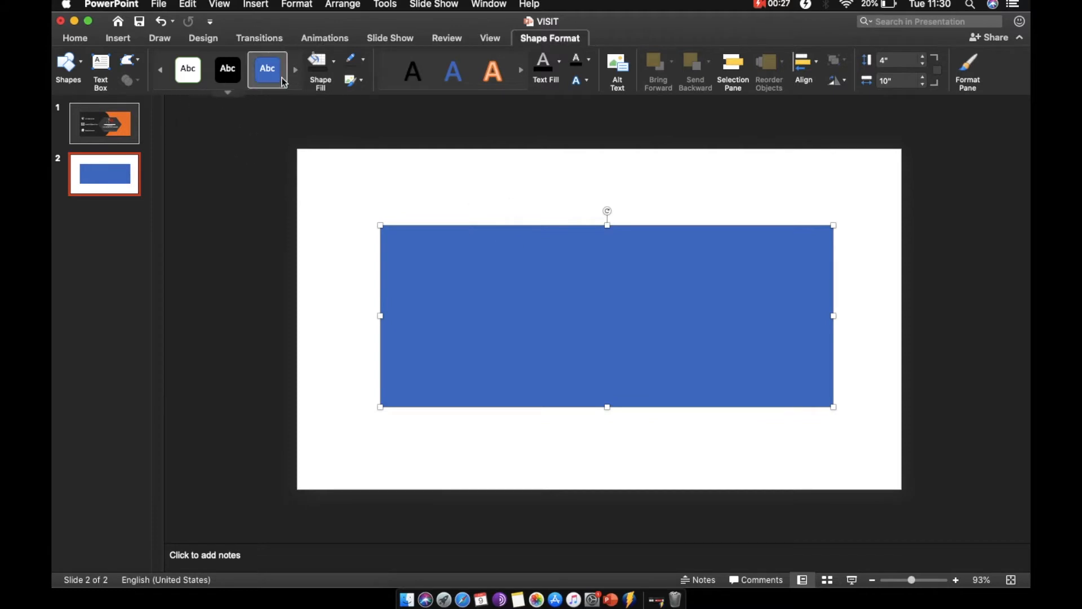
left_click(318, 63)
left_click(101, 141)
left_click(681, 222)
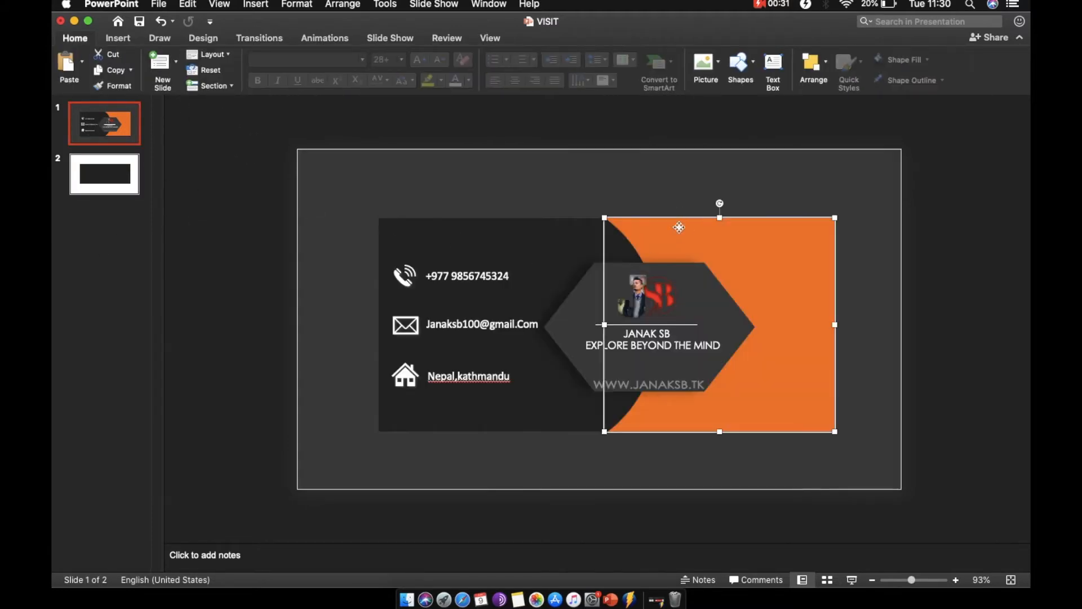
mouse_move(697, 244)
left_mouse_down()
mouse_move(737, 169)
mouse_move(686, 232)
left_mouse_up()
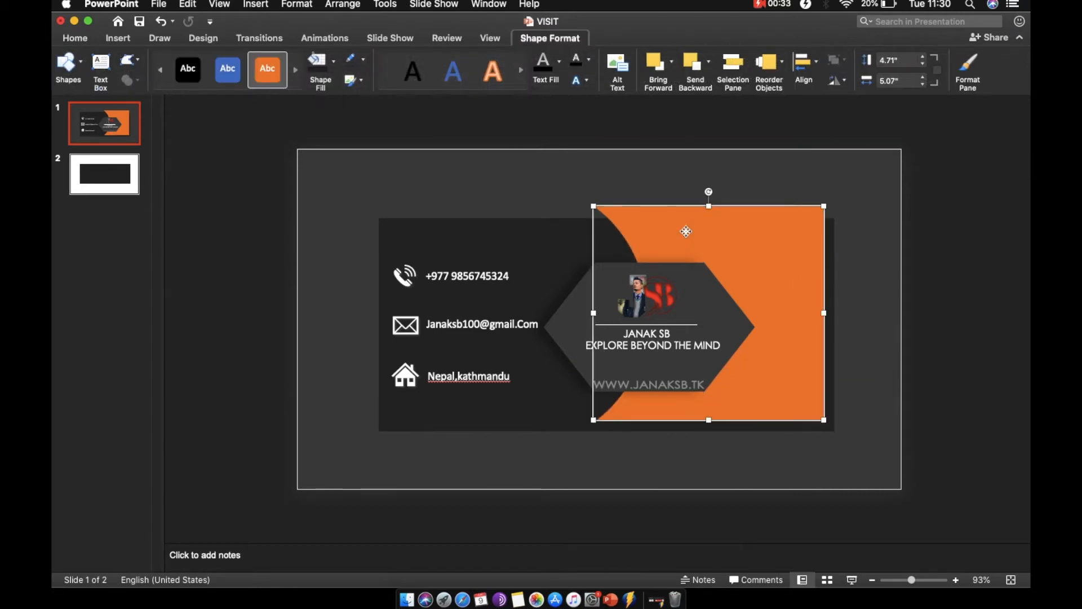
key("super+z")
Duplicate the dark rectangle on slide 2 and drag the copy up and left.
left_click(107, 179)
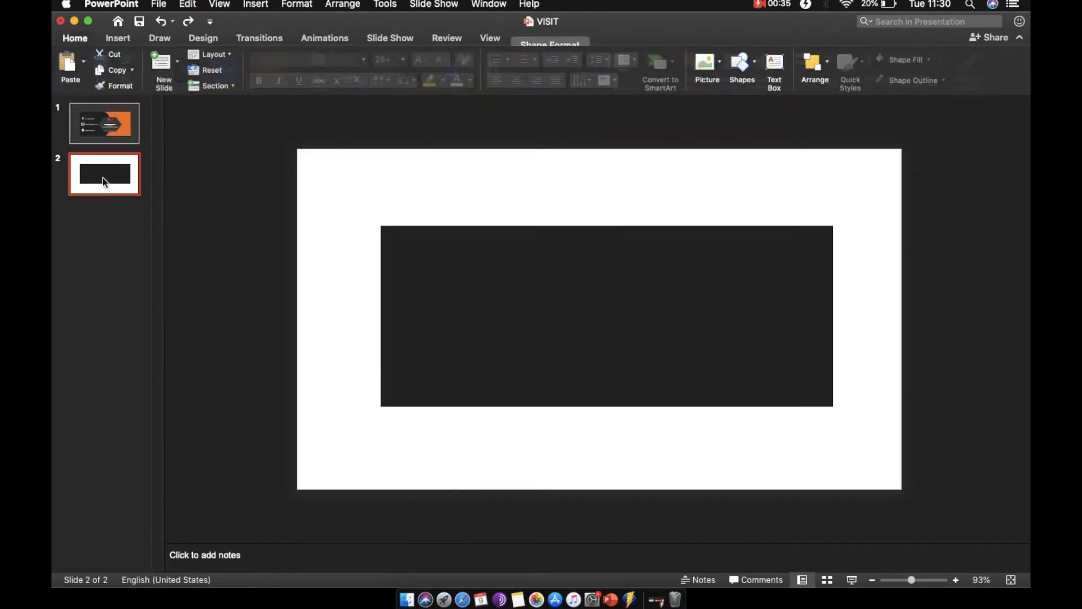
left_click(118, 40)
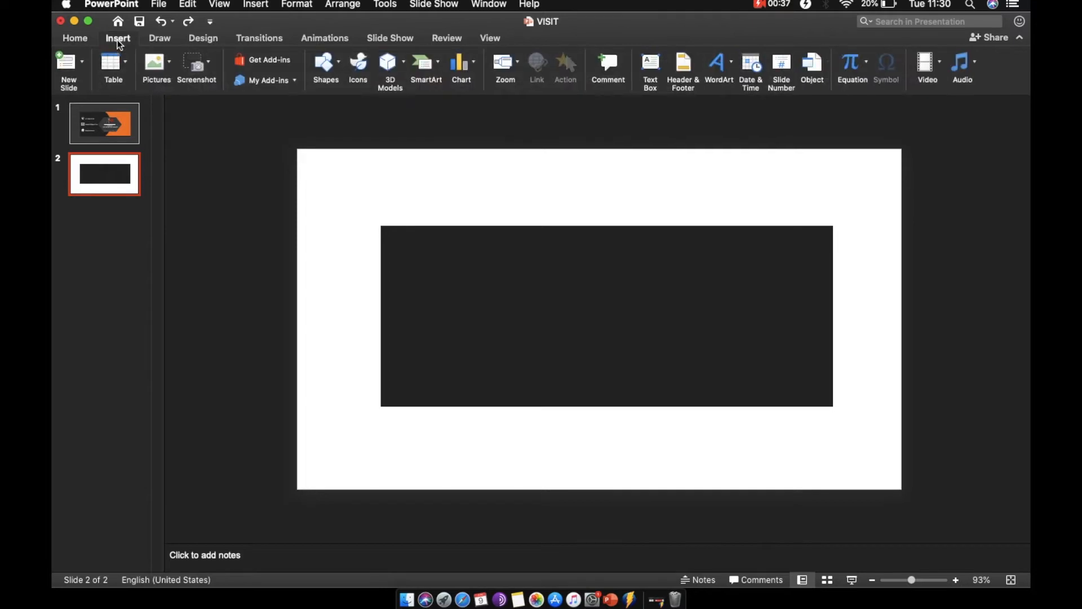
left_click(521, 245)
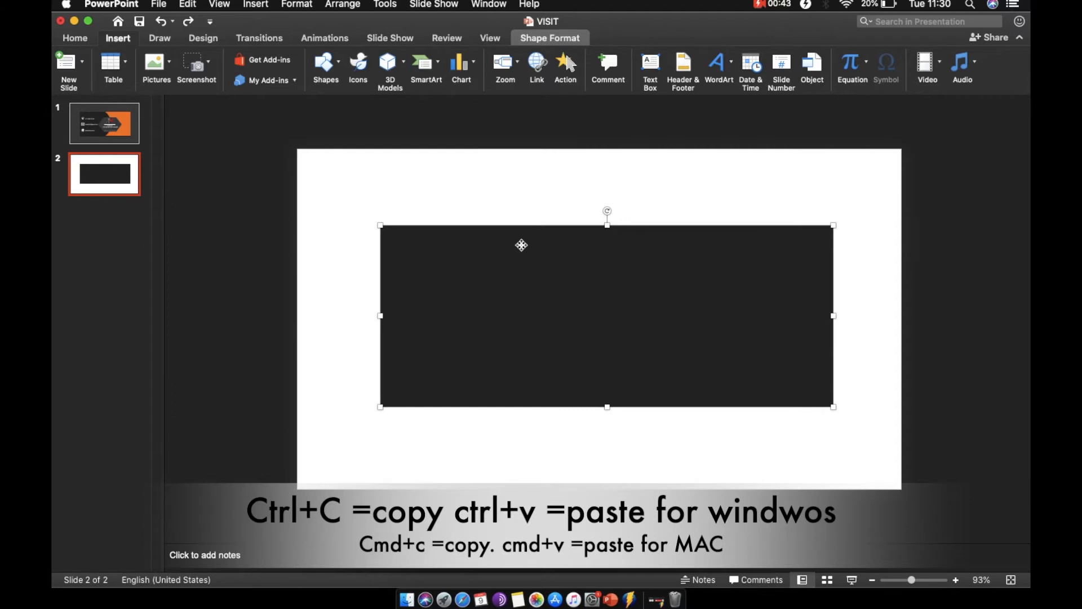
key("super+d")
left_click_drag(544, 264, 493, 229)
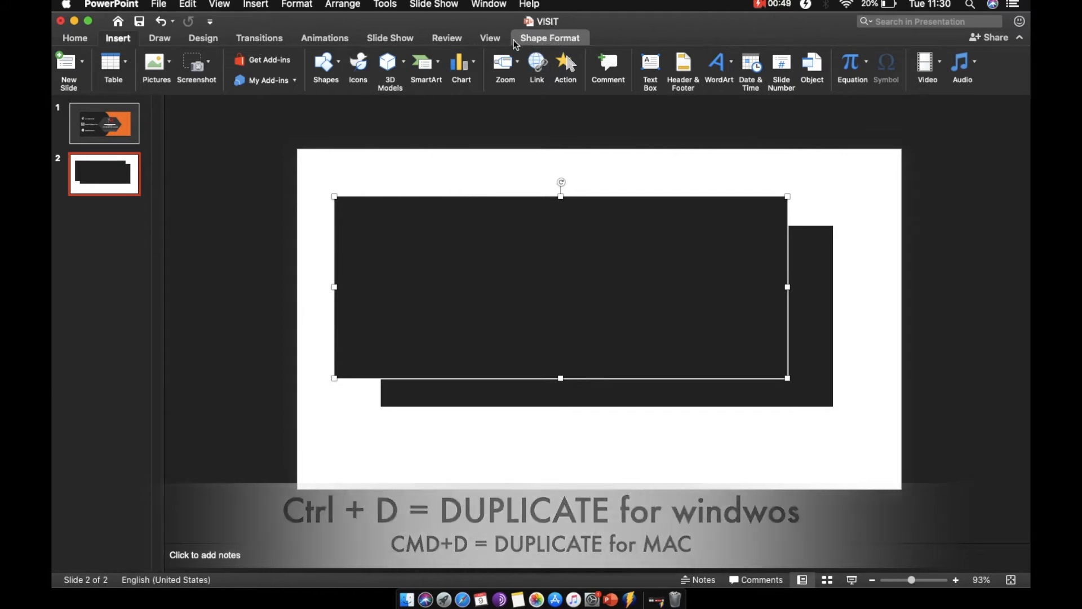
Fill the duplicate rectangle with orange.
left_click(546, 37)
left_click(335, 71)
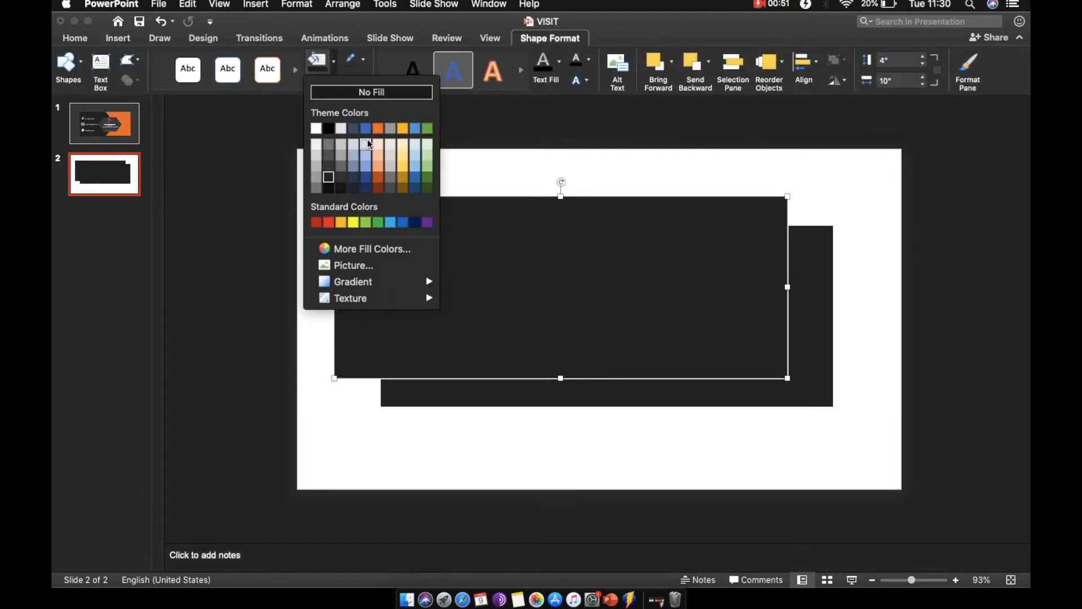
left_click(378, 130)
Move the orange rectangle over the dark one and center-align it horizontally.
left_click_drag(479, 275, 524, 300)
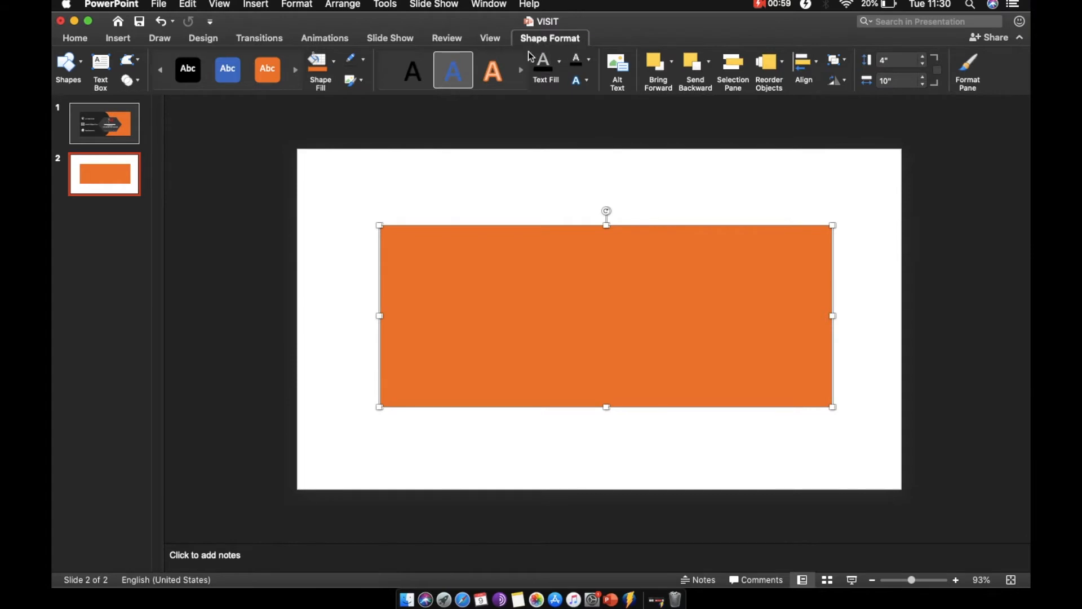
left_click(805, 66)
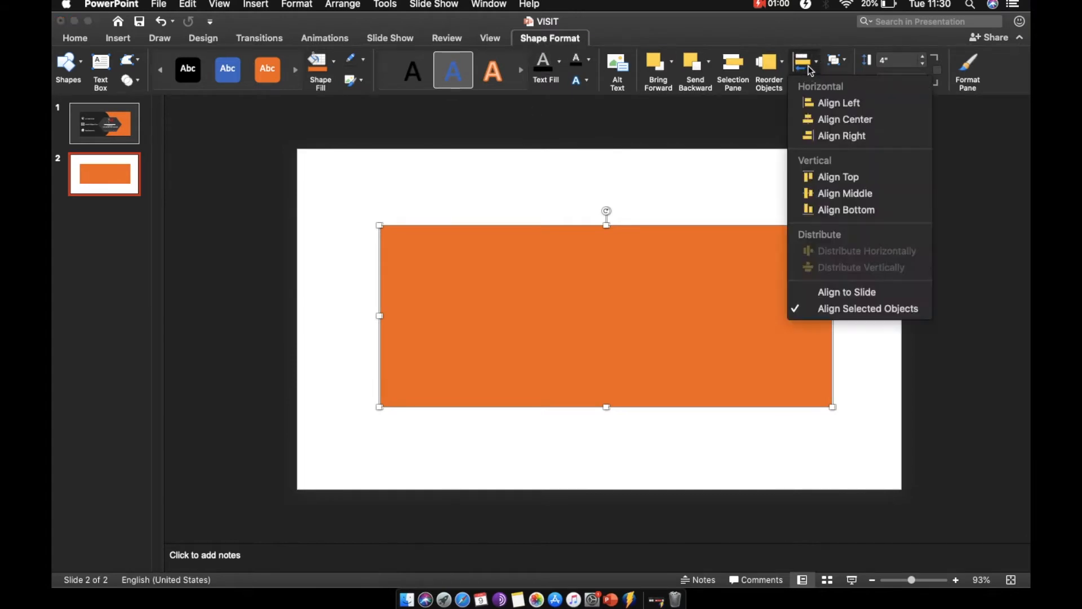
left_click(837, 120)
Shrink the orange rectangle from its left edge so it covers only the right part, about 4.58" wide.
left_click(298, 266)
left_click(421, 309)
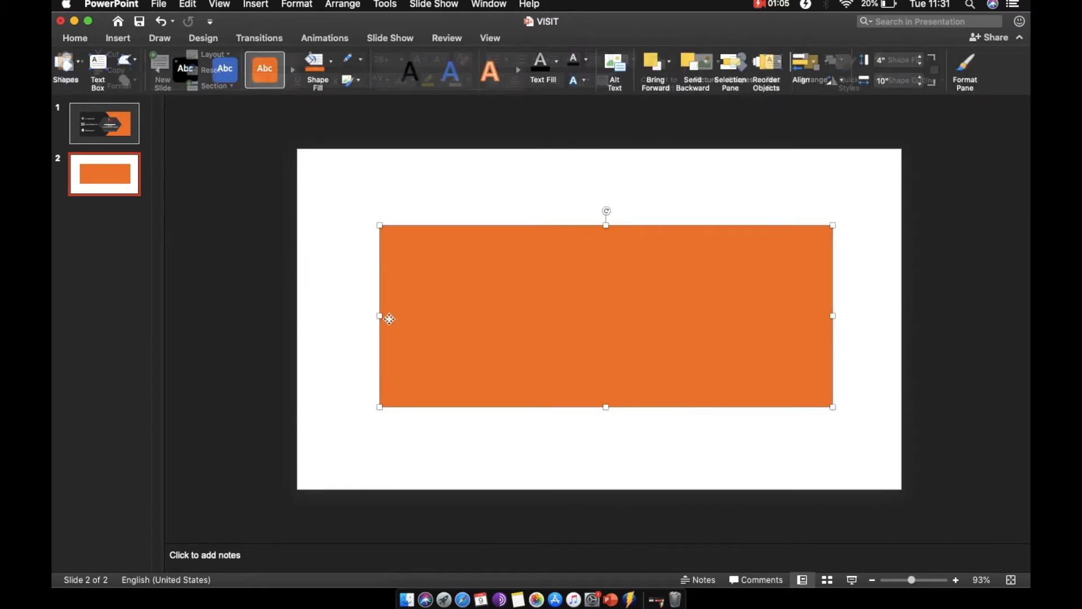
left_click_drag(380, 319, 624, 323)
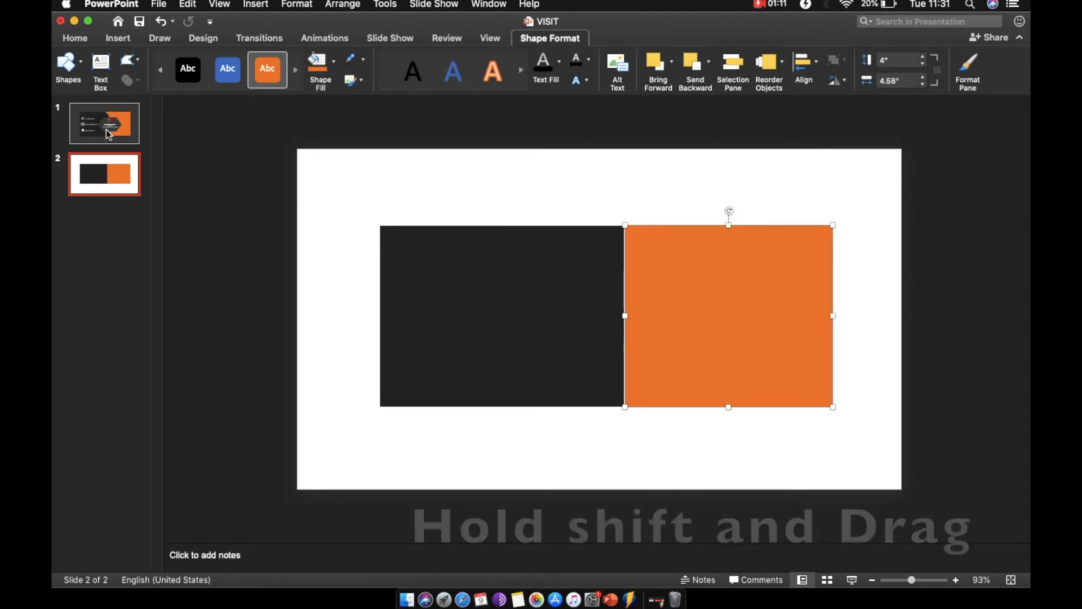
Draw a large circle spanning the boundary between the dark and orange rectangles.
left_click(127, 120)
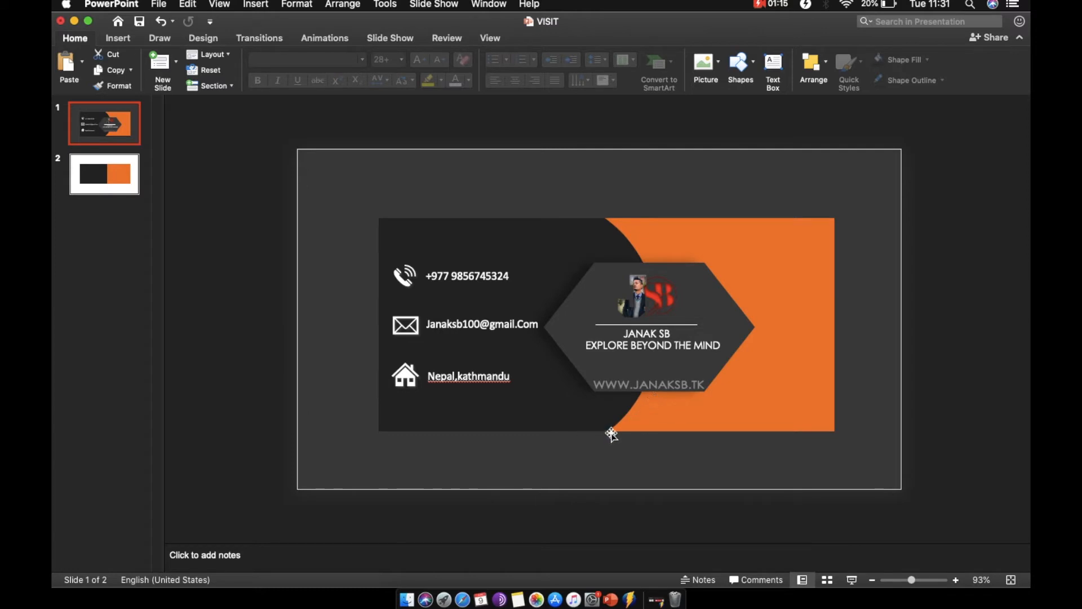
left_click(120, 187)
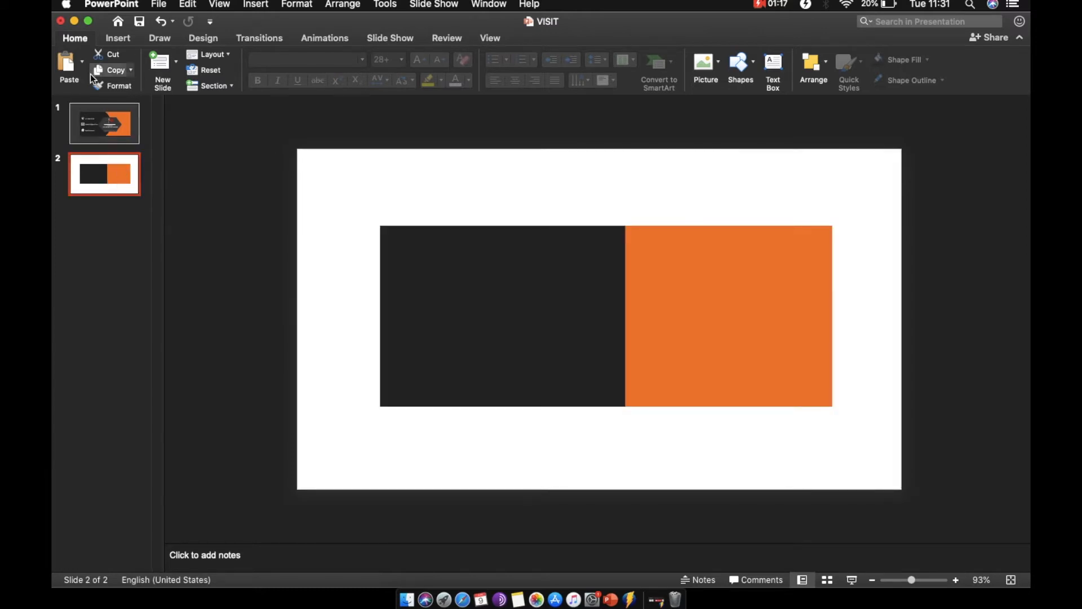
left_click(118, 38)
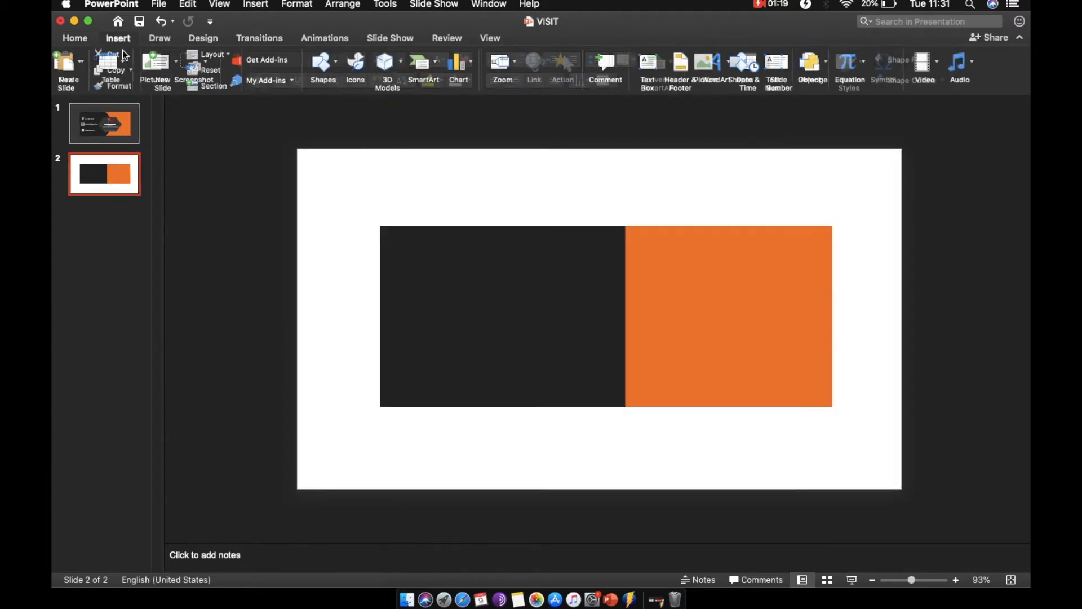
left_click(343, 66)
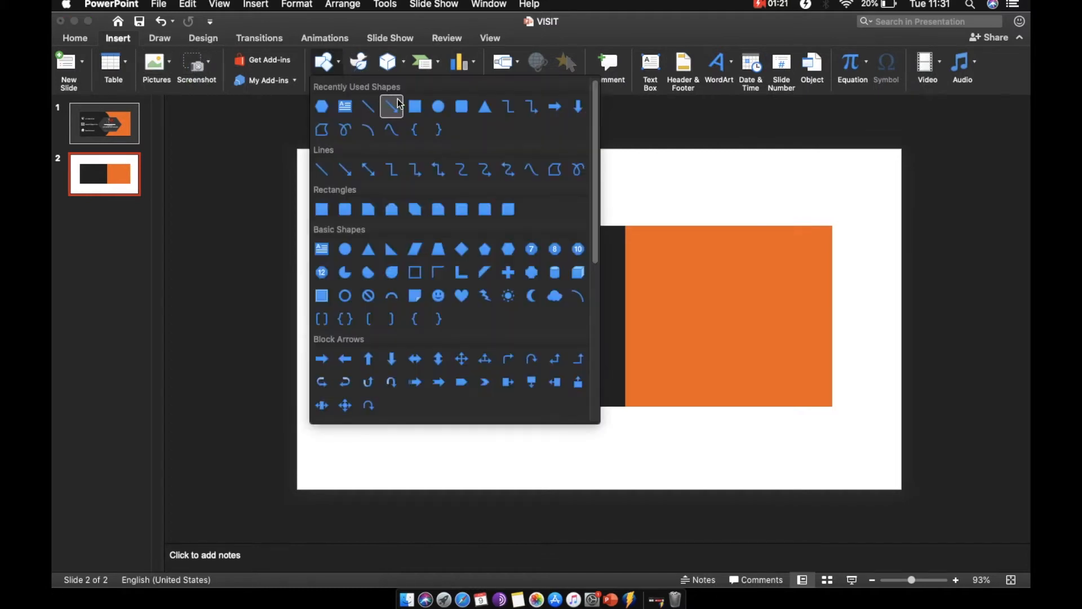
left_click(418, 106)
left_click_drag(446, 206, 682, 450)
Select the orange rectangle together with the circle and try merging them with Fragment, then undo it.
left_click(750, 334, "shift")
left_click(722, 211)
left_click(736, 265)
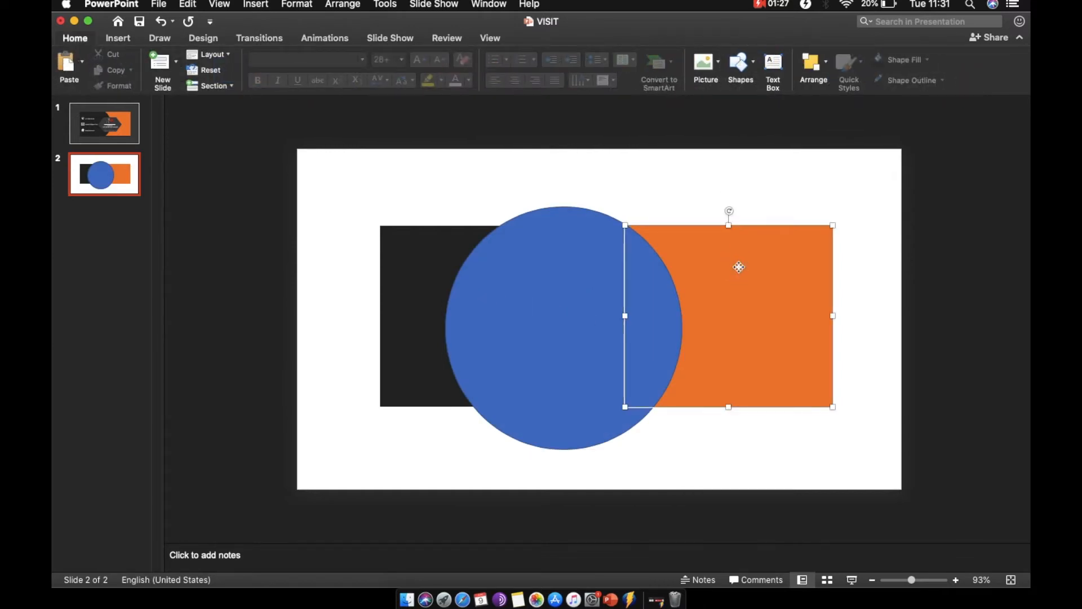
left_click(541, 257, "shift")
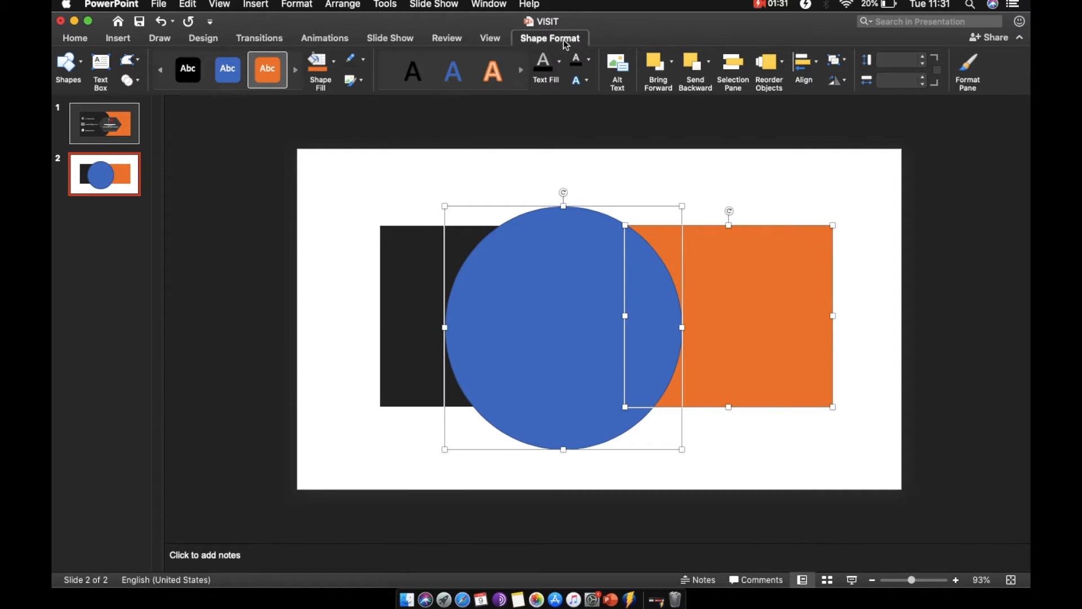
left_click(137, 81)
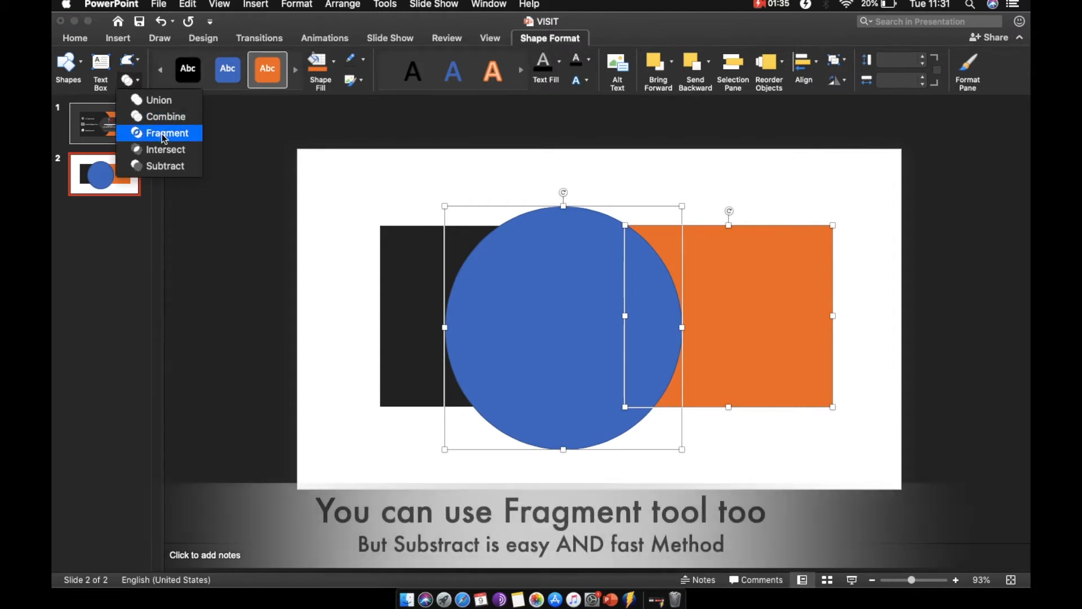
left_click(162, 133)
key("super+z")
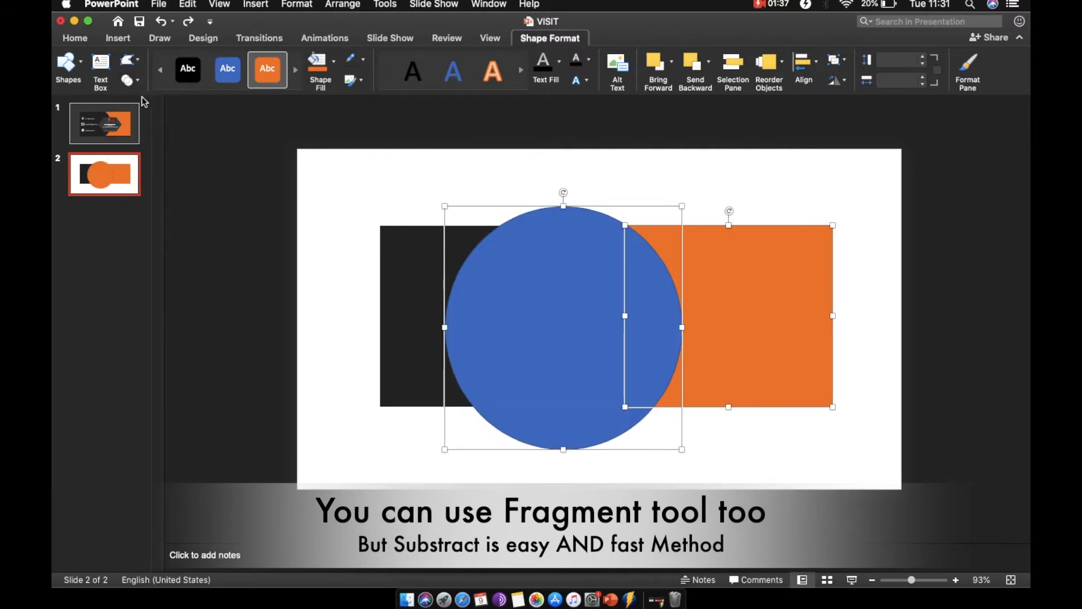
Subtract the circle from the orange rectangle to give it a curved left edge.
left_click(129, 80)
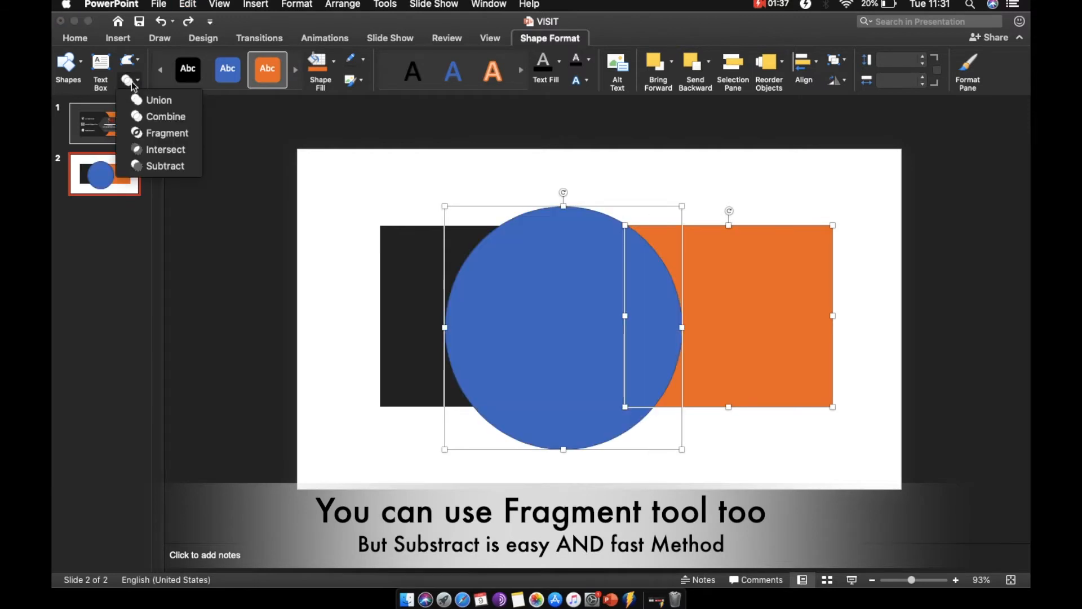
left_click(166, 165)
left_click(686, 188)
left_click(755, 277)
Compare the slide with the reference card on slide 1.
left_click(126, 139)
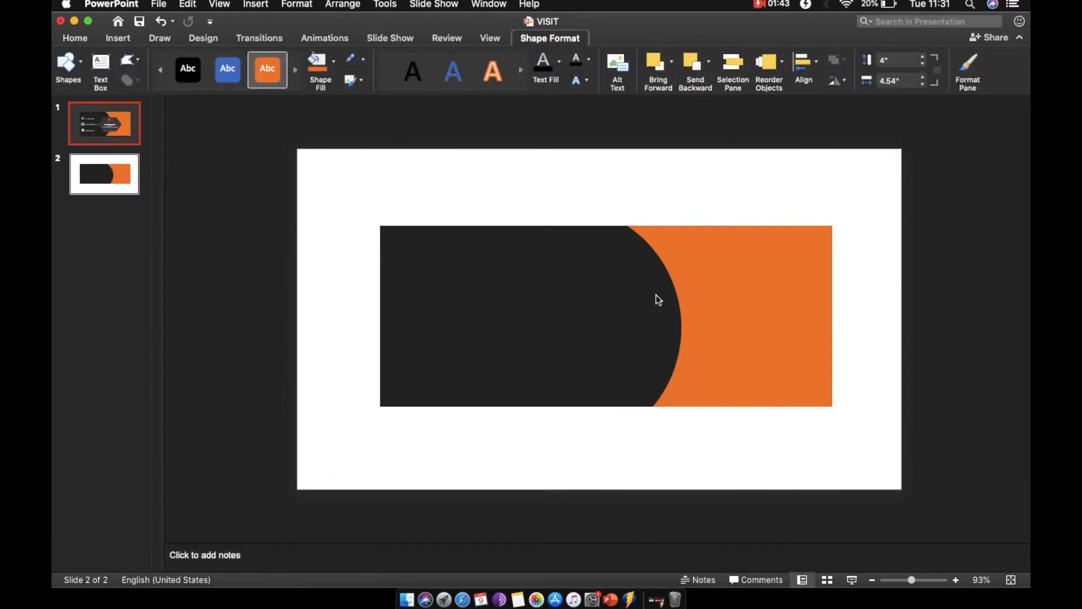
left_click(609, 271)
mouse_move(611, 295)
left_mouse_down()
mouse_move(621, 273)
mouse_move(594, 304)
left_mouse_up()
left_click(80, 162)
Draw a hexagon about 4.14" wide and 2.15" tall across the curved boundary.
left_click(123, 38)
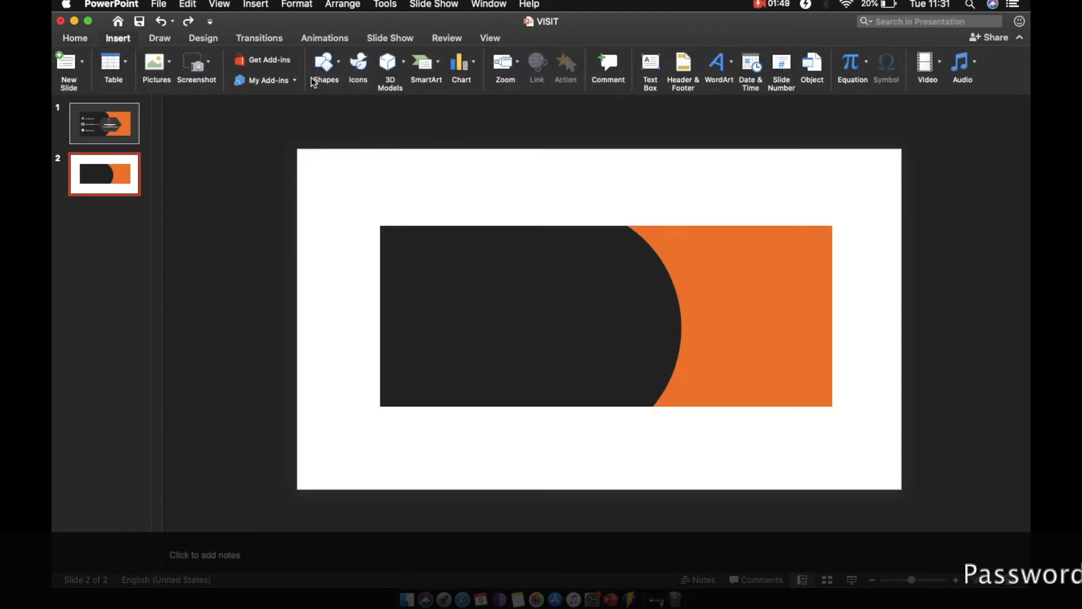
left_click(339, 77)
left_click(321, 106)
left_click_drag(756, 278, 570, 375)
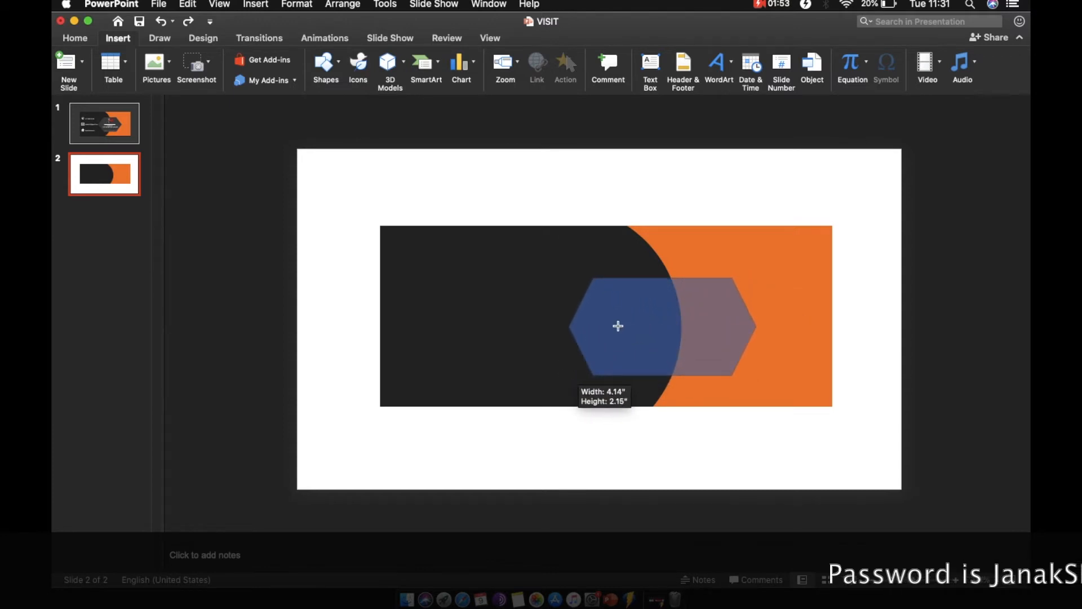
left_click_drag(664, 321, 663, 313)
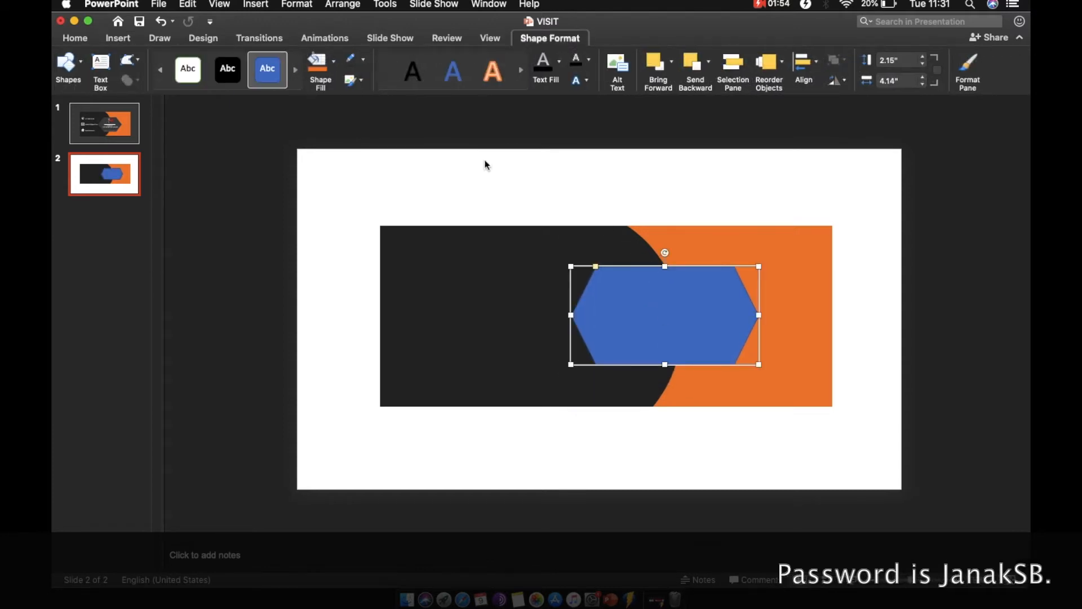
Fill the hexagon with dark gray and remove its outline.
left_click(334, 61)
left_click(328, 168)
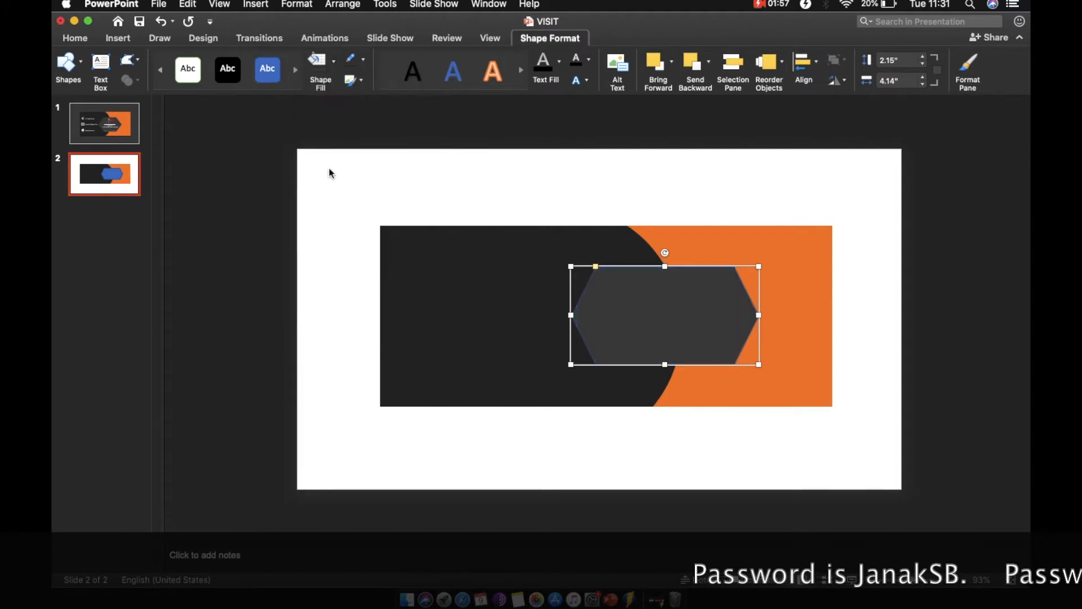
left_click(364, 60)
left_click(381, 85)
Stretch the hexagon's height to about 2.58" and adjust its position.
left_click_drag(665, 266, 668, 256)
left_click_drag(667, 367, 668, 371)
left_click(579, 208)
left_click_drag(652, 275, 654, 278)
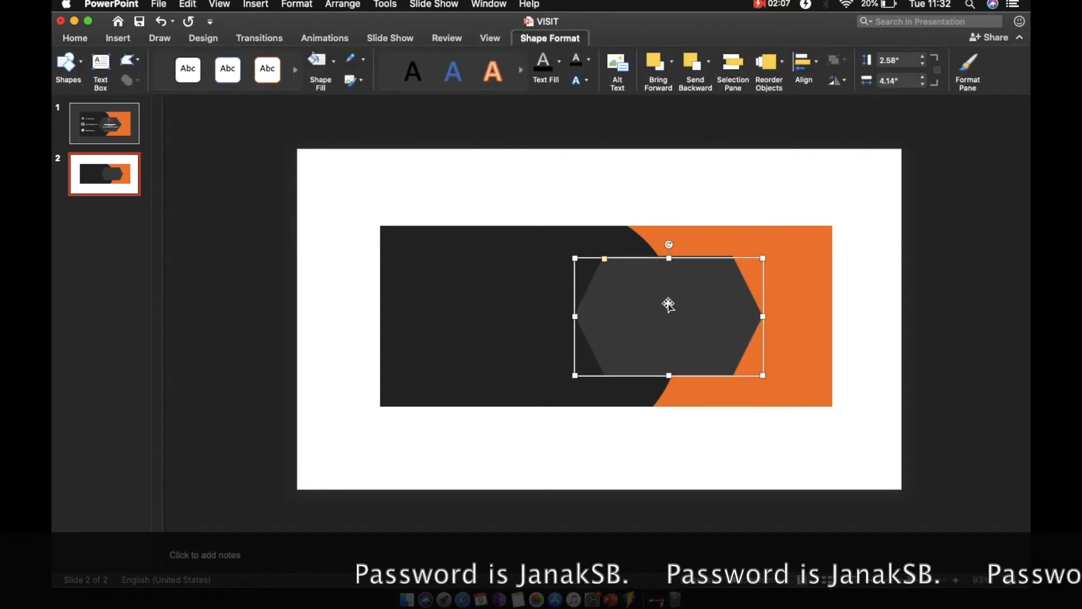
Apply an outer shadow preset to the hexagon through Format Shape.
right_click(668, 304)
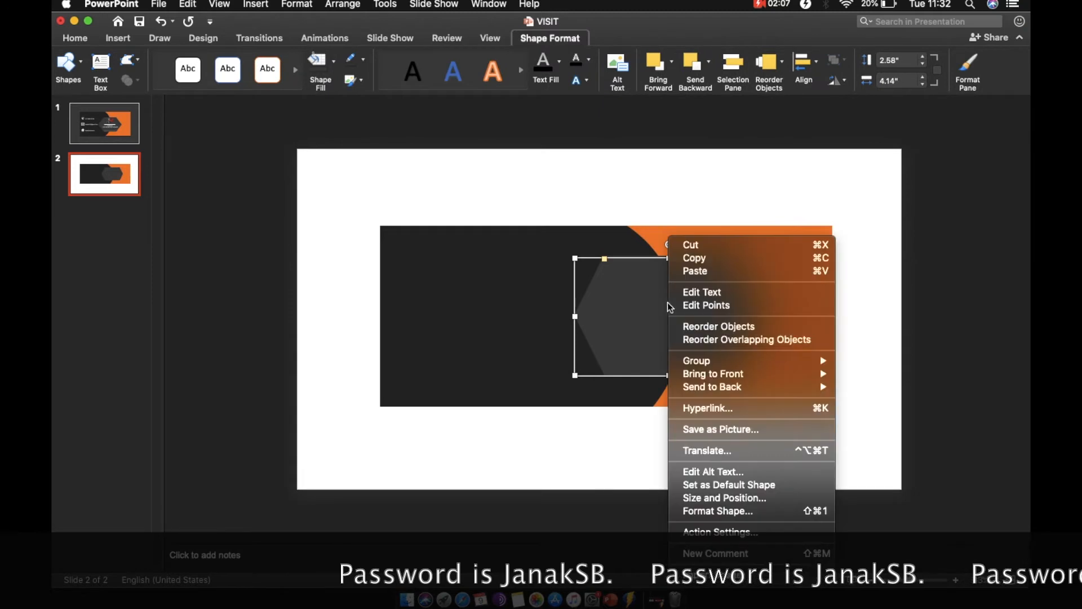
left_click(748, 511)
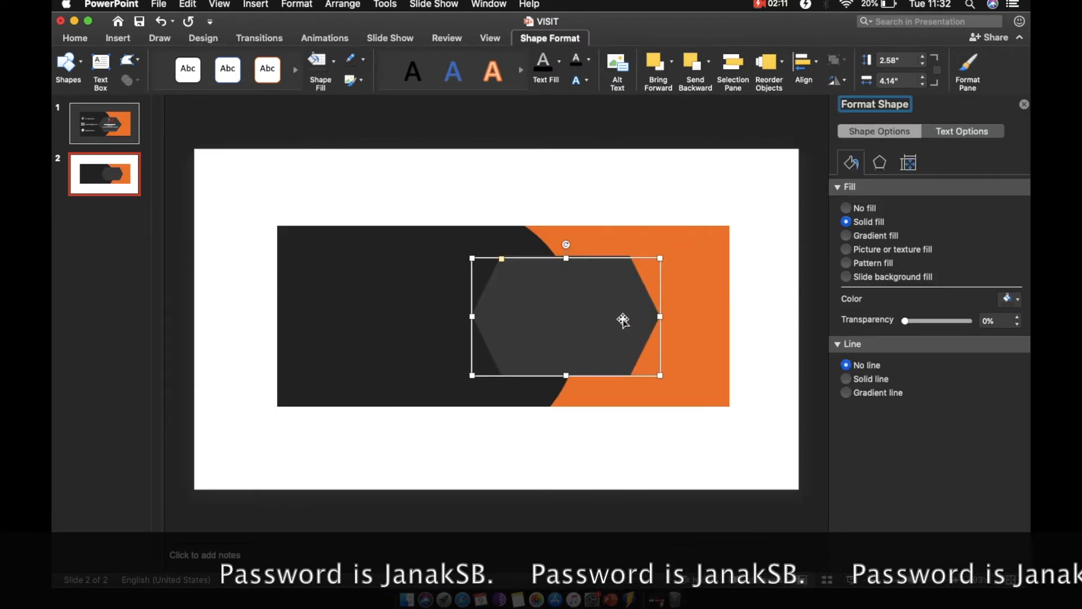
left_click_drag(510, 285, 536, 273)
left_click(568, 277)
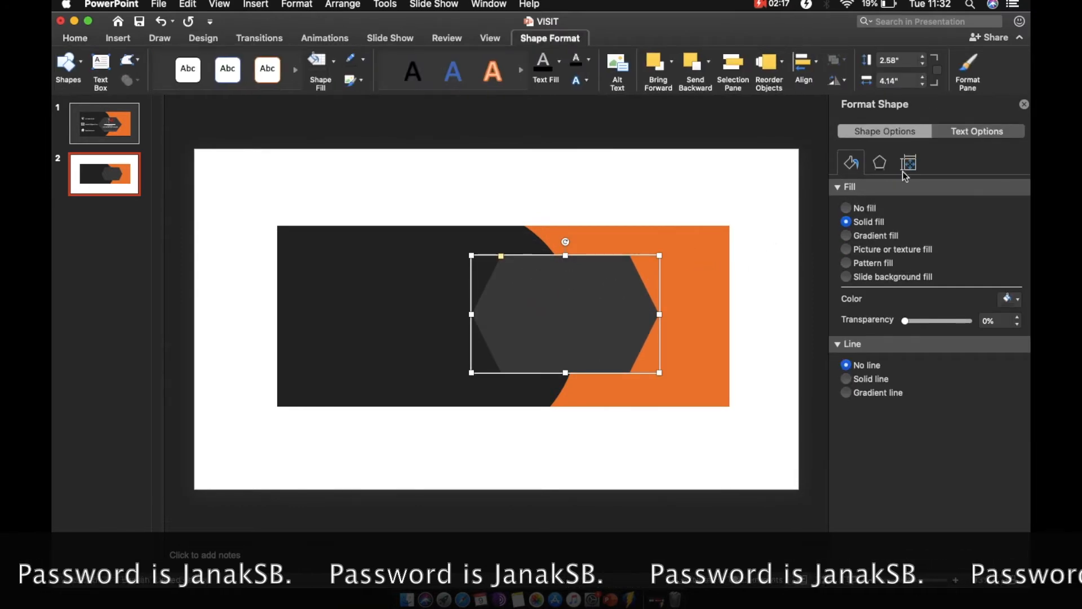
left_click(877, 169)
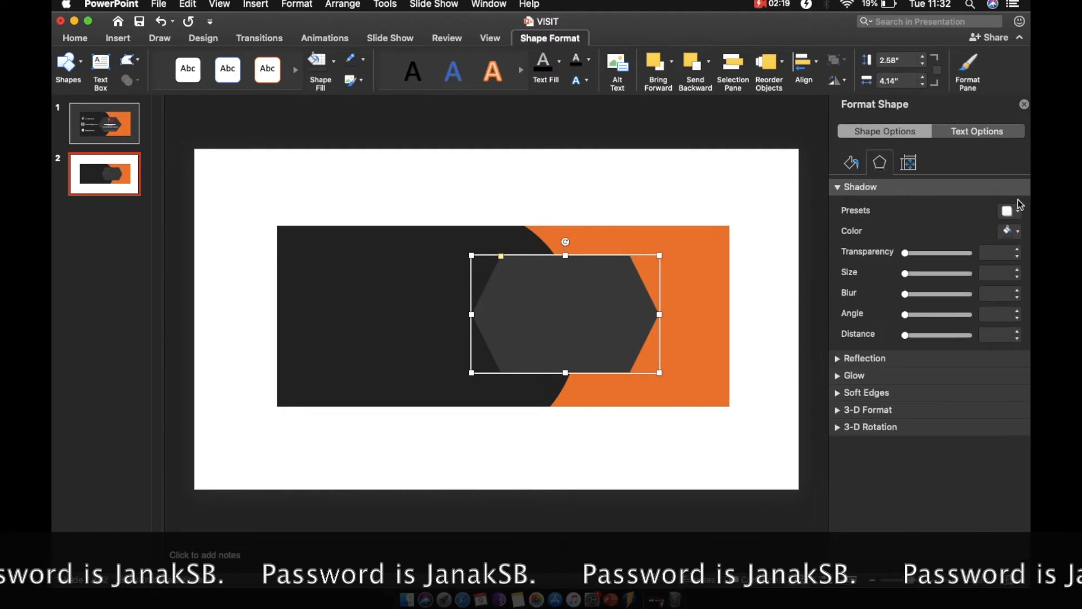
left_click(1010, 214)
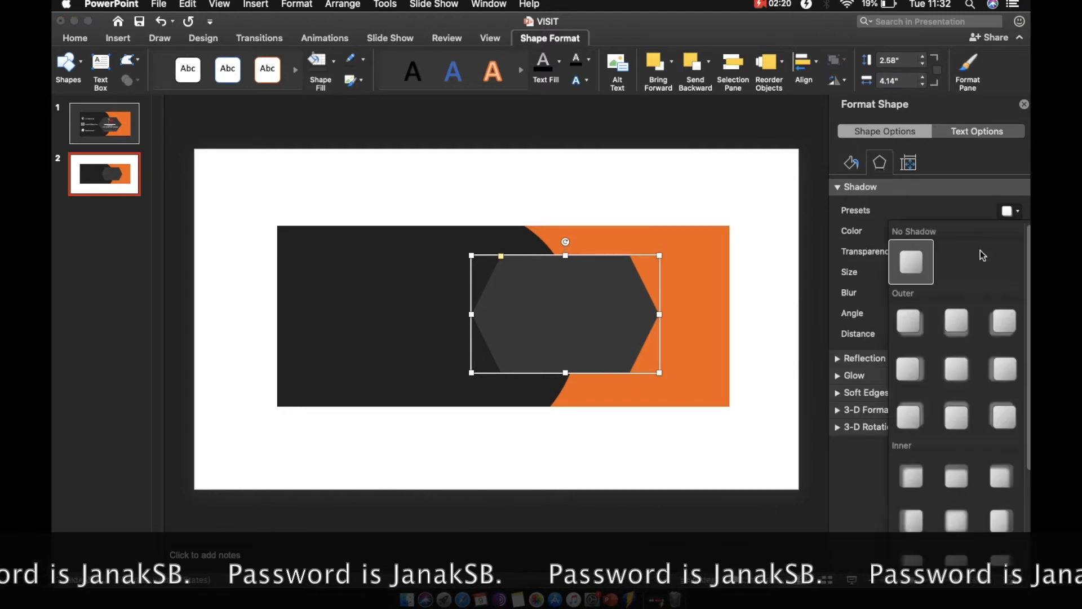
left_click(1006, 369)
mouse_move(938, 276)
left_mouse_down()
mouse_move(913, 294)
mouse_move(938, 277)
left_mouse_up()
left_click(647, 184)
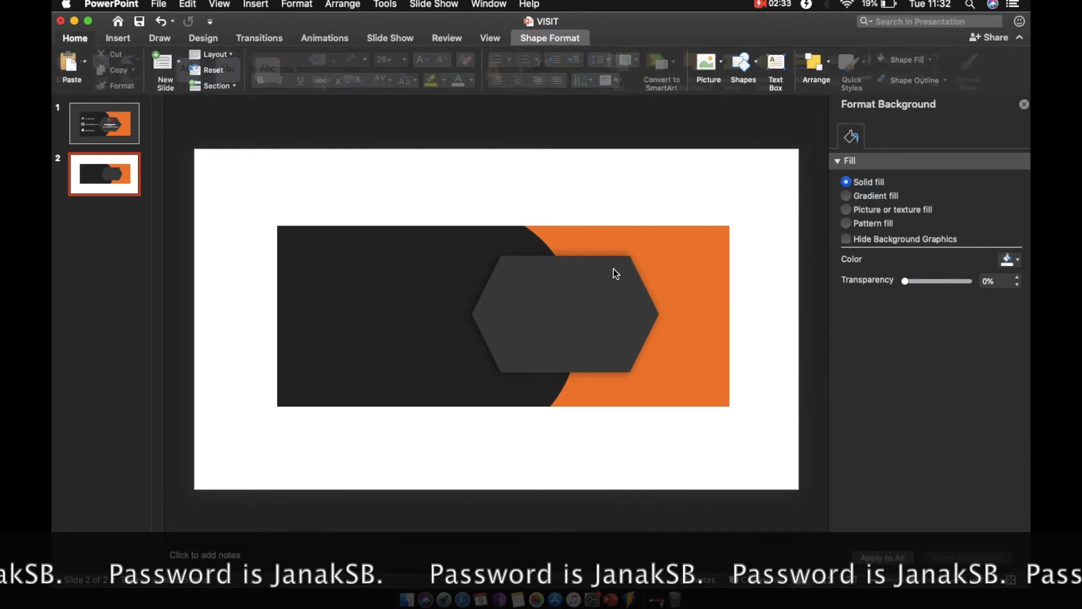
left_click(614, 272)
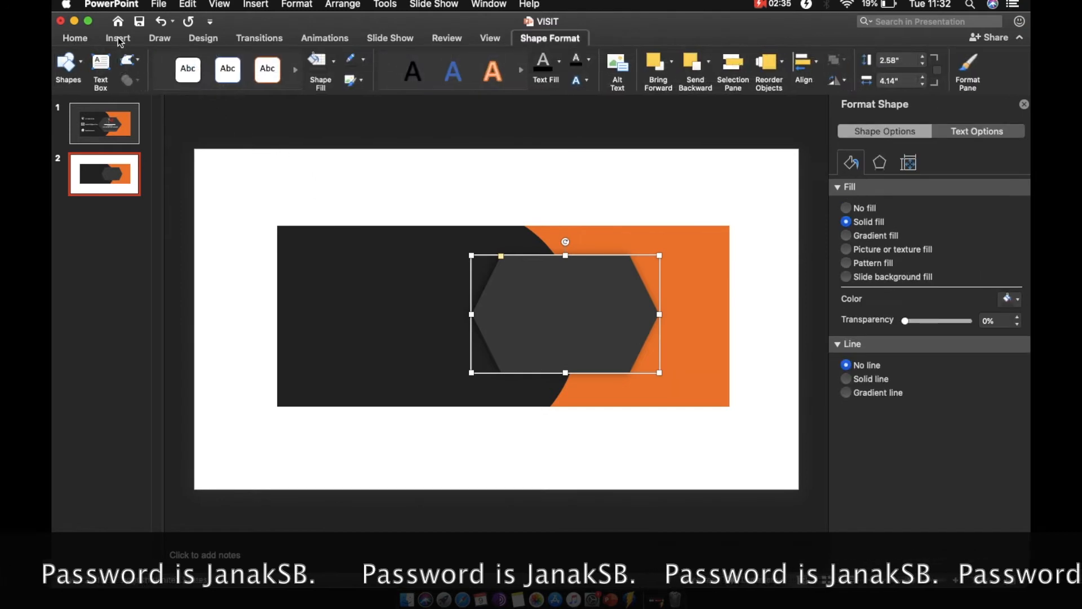
Insert the picture logo.png from the Desktop onto slide 2.
left_click(118, 38)
left_click(155, 62)
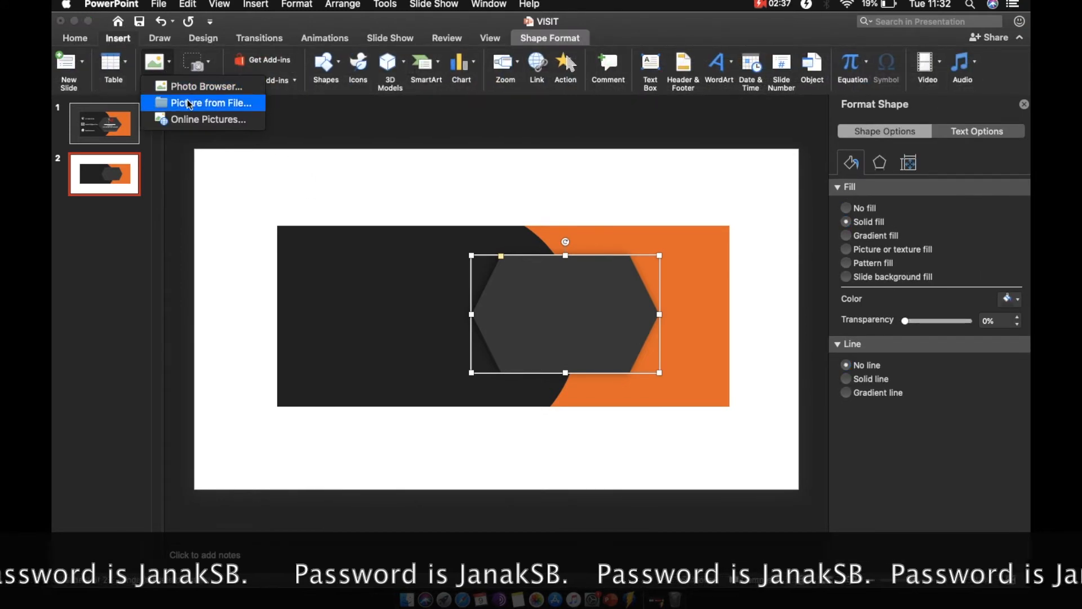
left_click(211, 103)
left_click(444, 214)
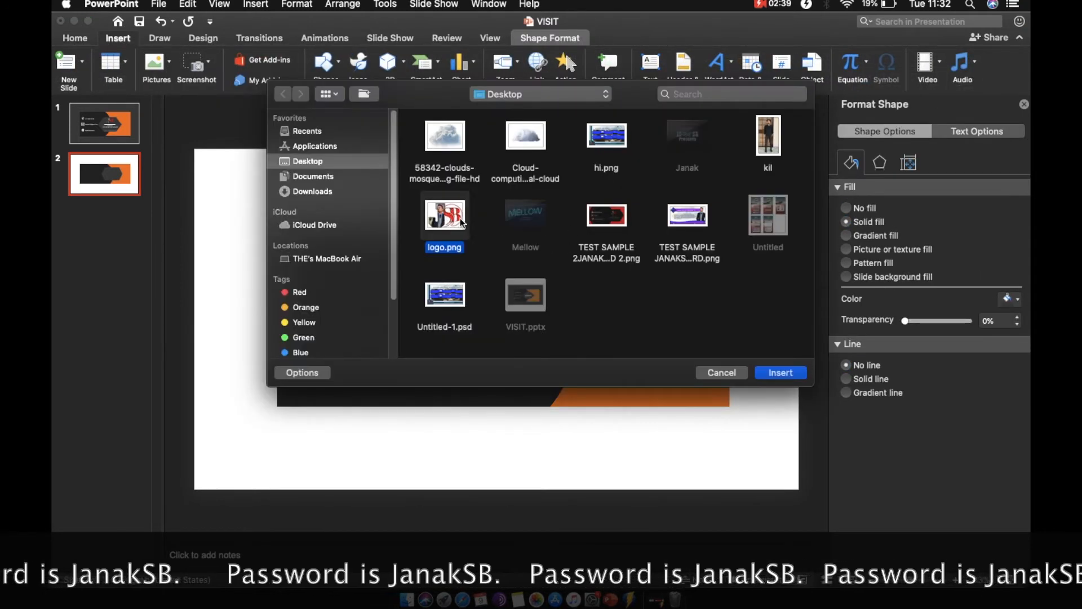
left_click(772, 373)
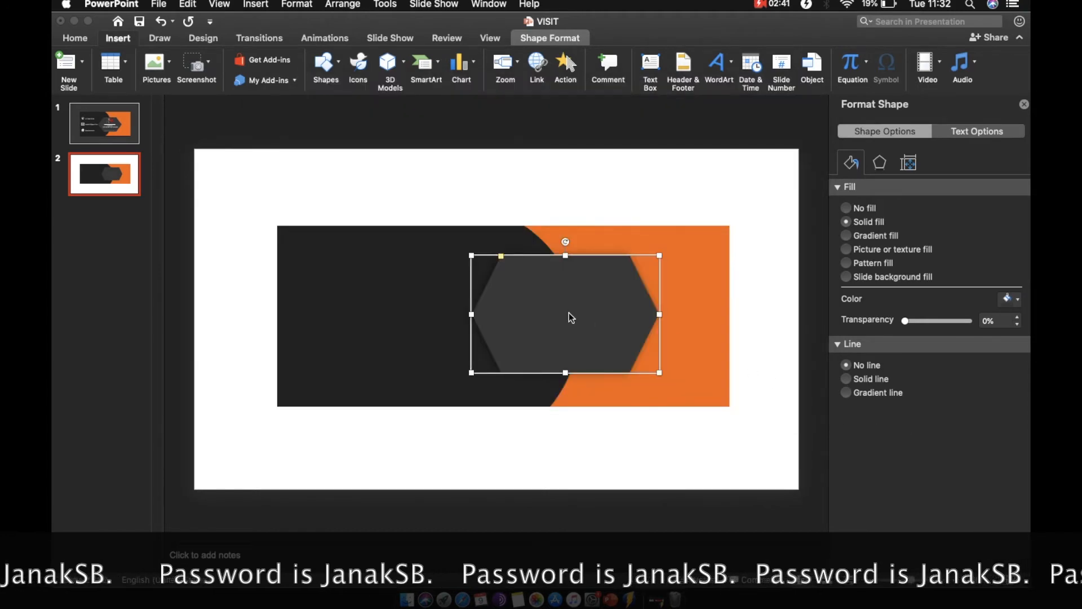
Shrink the logo picture and place it at the top of the hexagon.
left_click_drag(734, 149, 288, 430)
left_click_drag(338, 456, 560, 279)
Draw a horizontal line about 2.68" long across the hexagon below the logo.
left_click(111, 39)
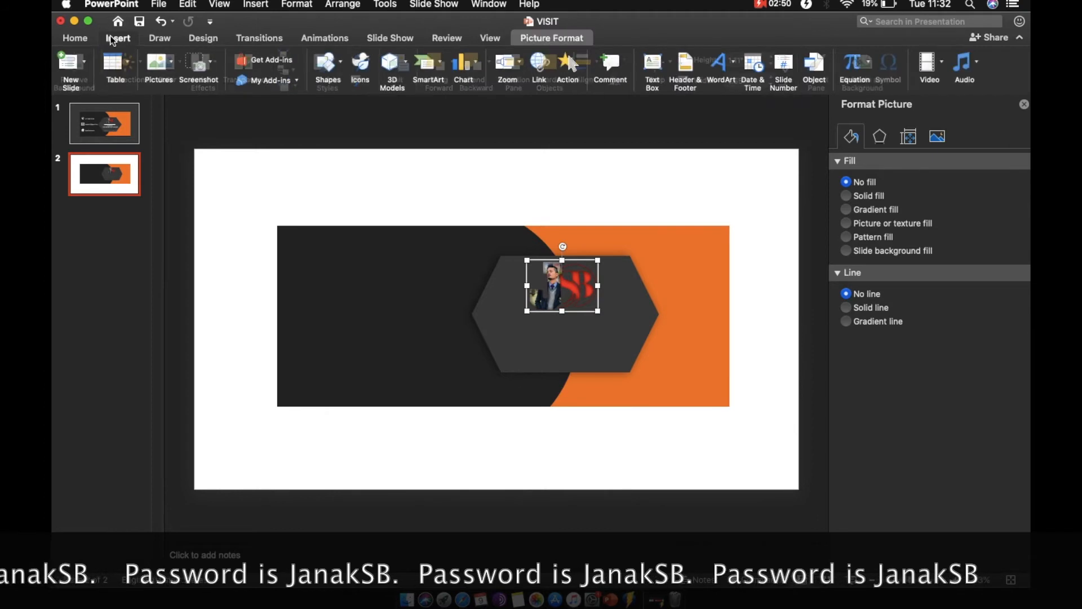
left_click(331, 66)
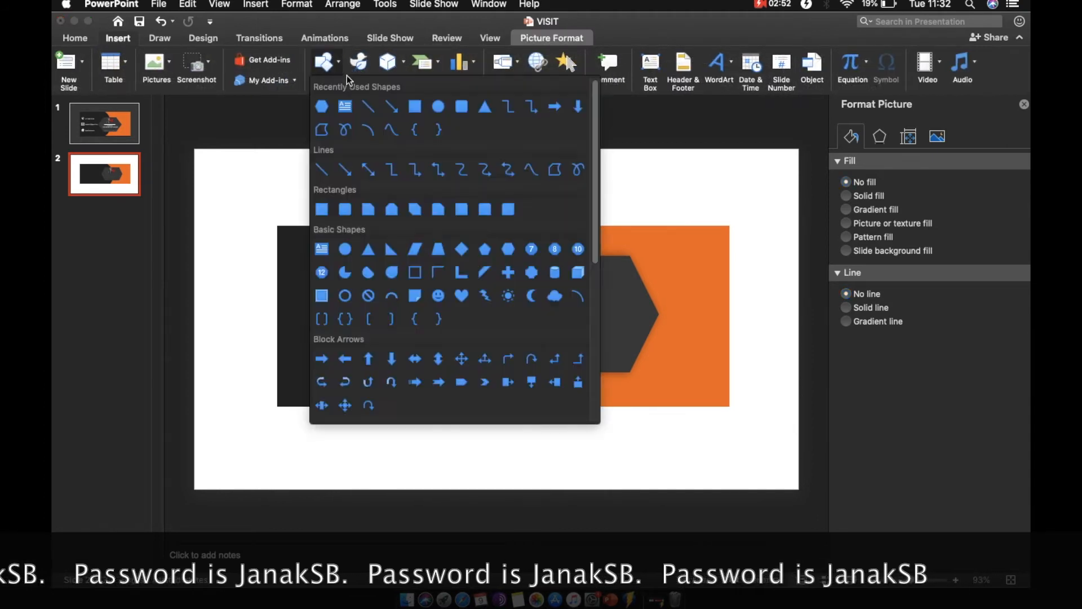
left_click(368, 105)
left_click_drag(499, 322, 618, 321)
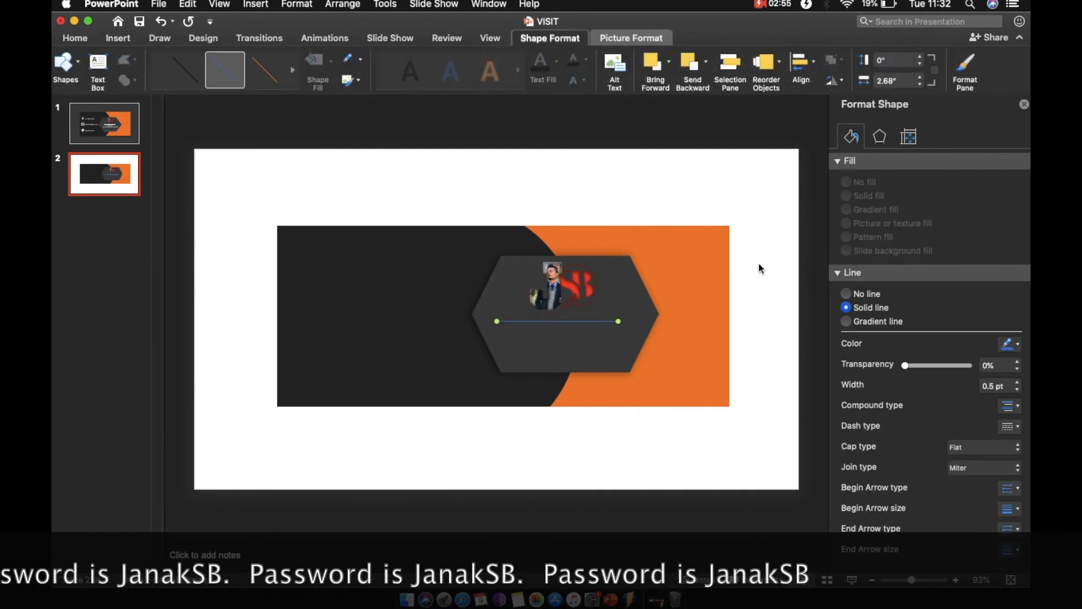
Change the line's color to white and nudge it slightly upward.
left_click(1009, 343)
left_click(911, 382)
left_click_drag(554, 322, 556, 314)
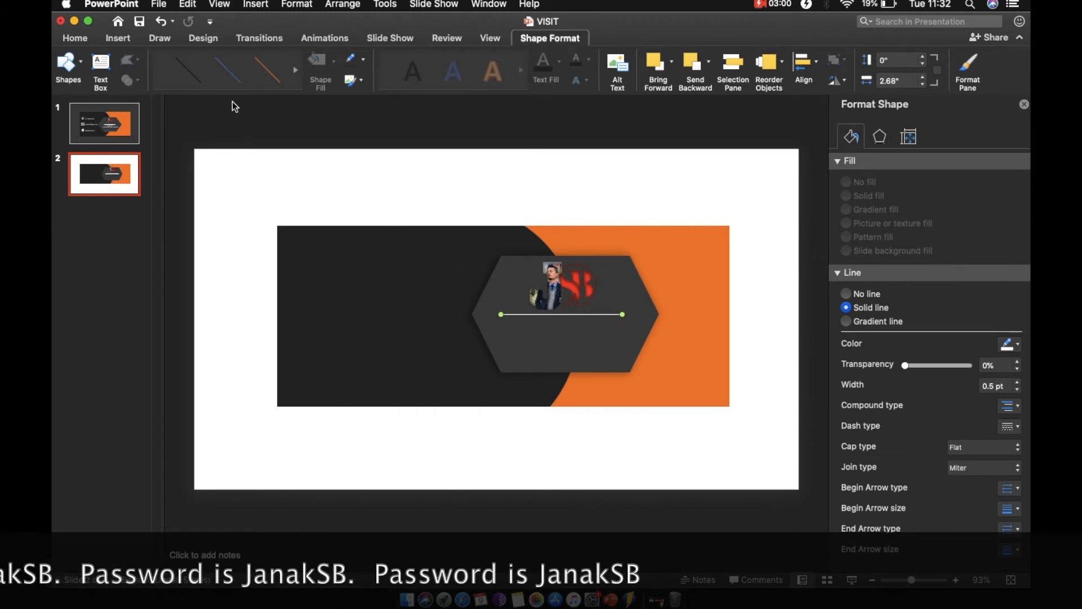
Add a text box above the card containing the cardholder's name.
left_click(118, 38)
left_click(650, 69)
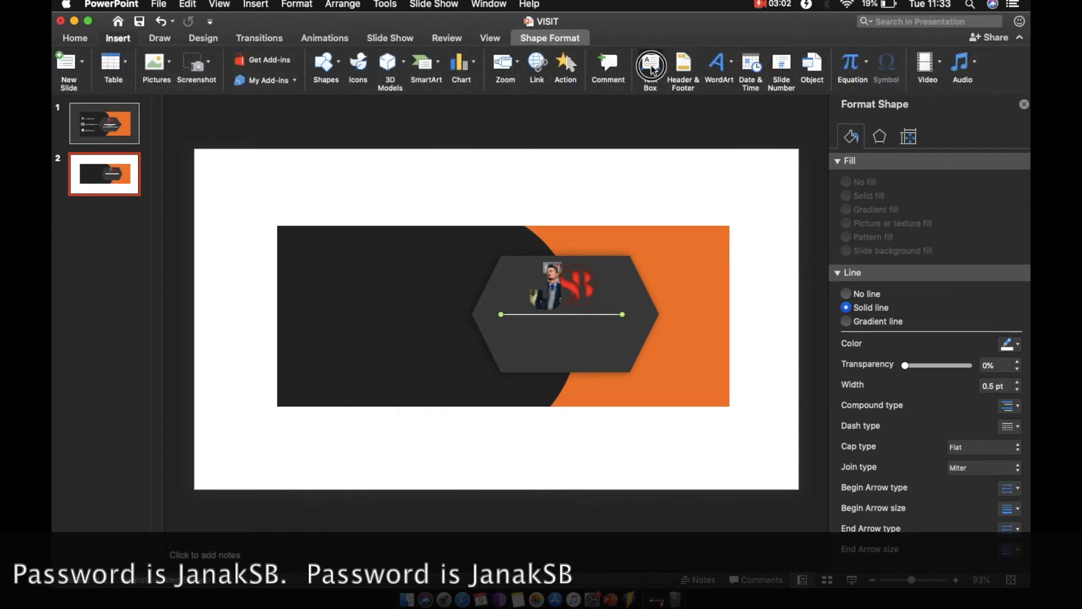
left_click(513, 198)
type("JANAK SB")
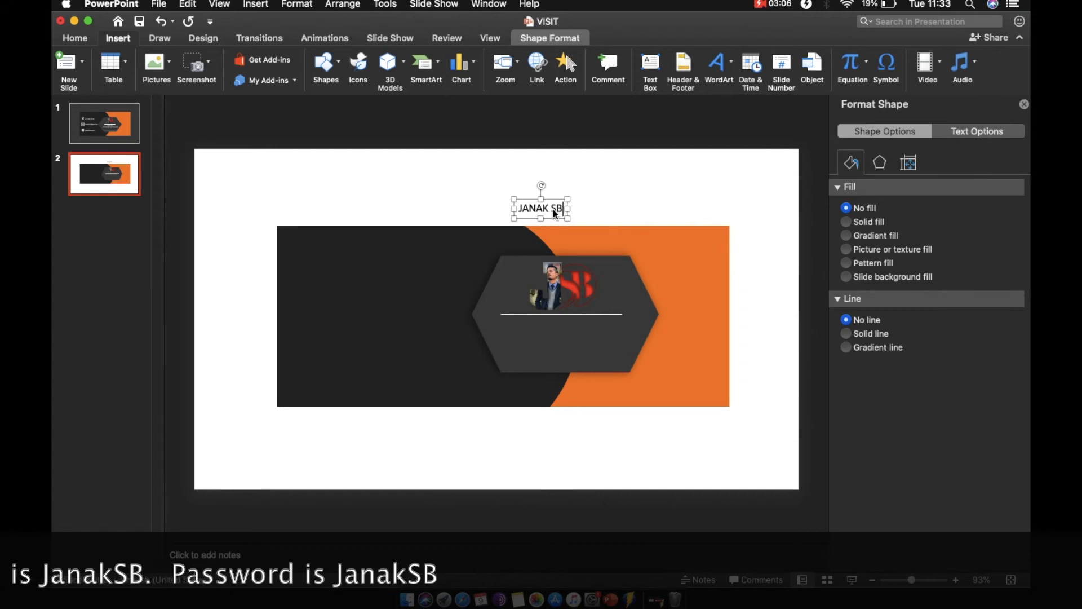
left_click(549, 199)
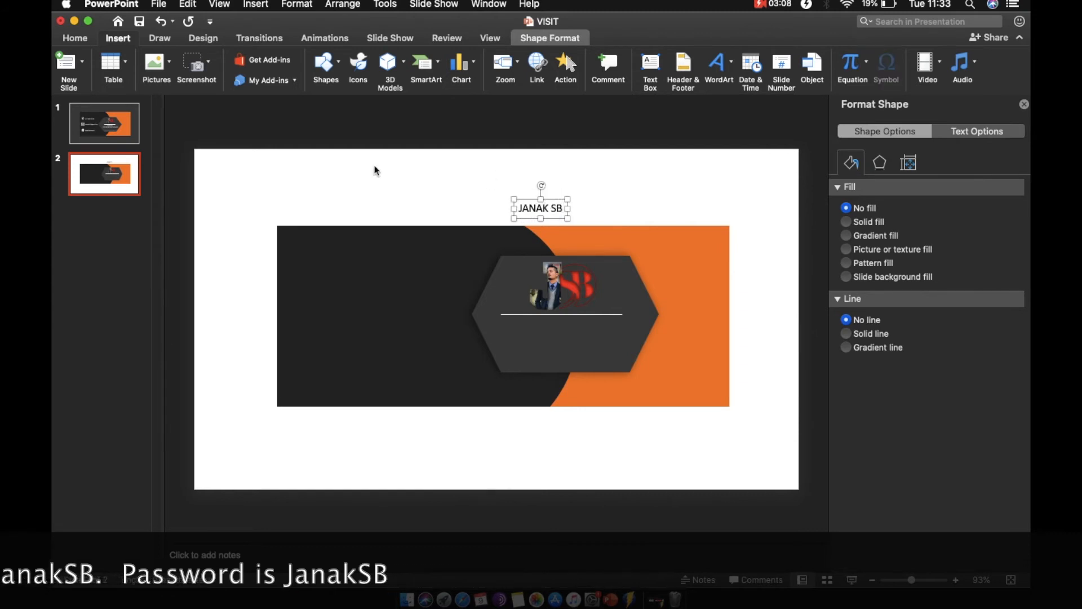
Set the name text to Century Gothic Regular with a white font color.
left_click(87, 43)
left_click(362, 59)
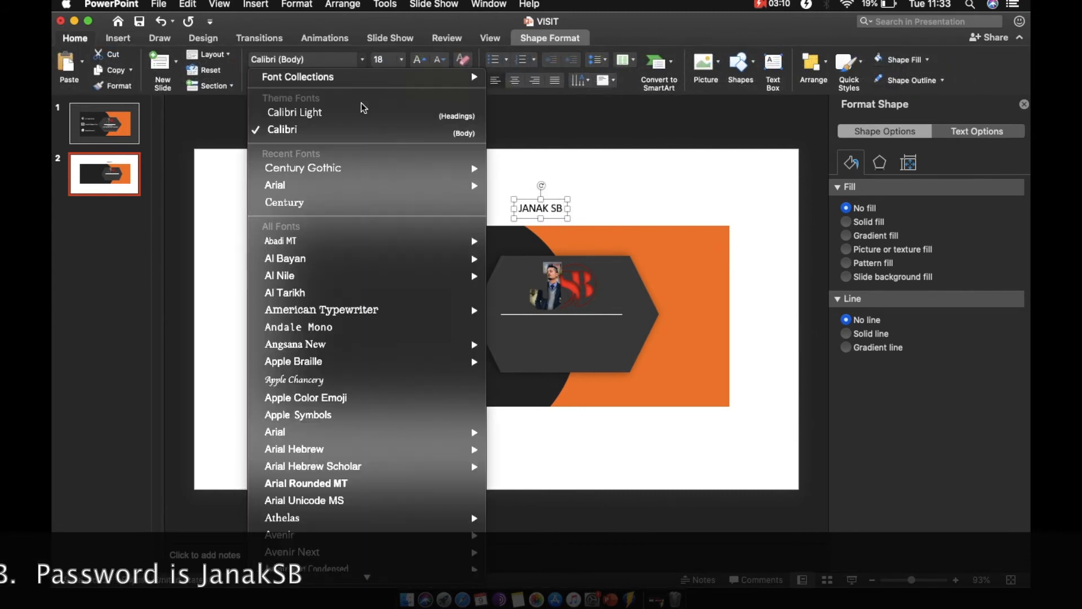
mouse_move(363, 169)
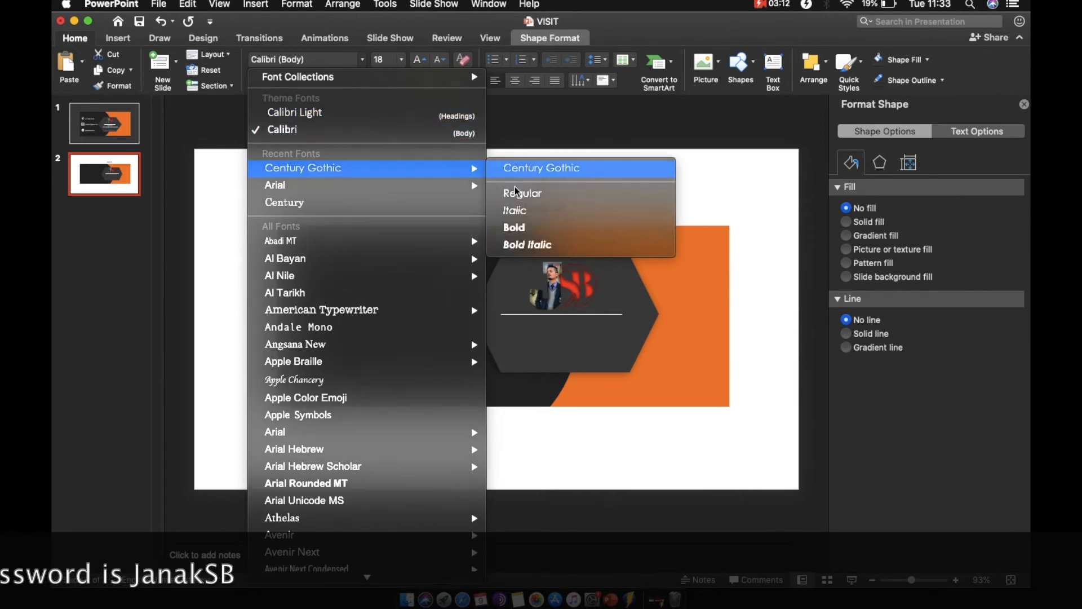
left_click(507, 169)
left_click(457, 86)
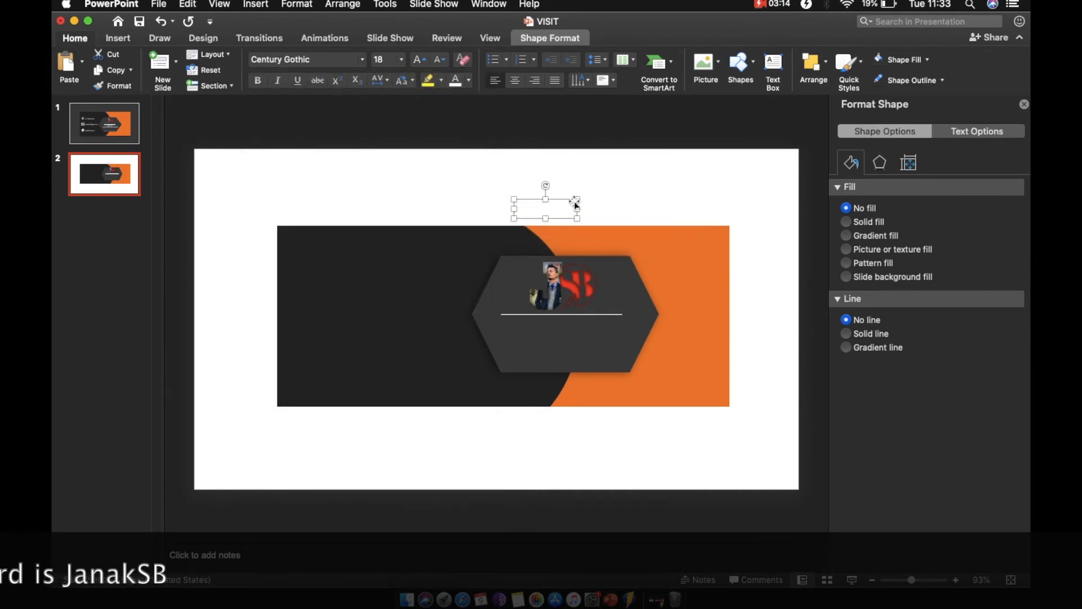
Place a text box below the name and line, and enter the tagline Explore Beyond the mind.
left_click_drag(567, 204, 576, 348)
triple_click(576, 346)
key("BackSpace")
type("Explore")
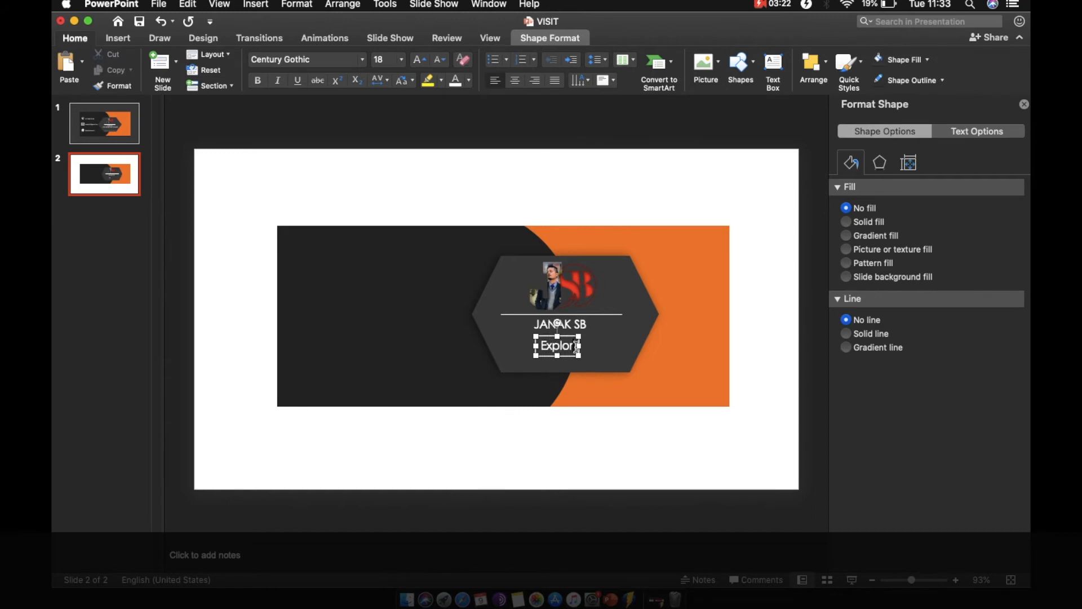
type(" Beyo")
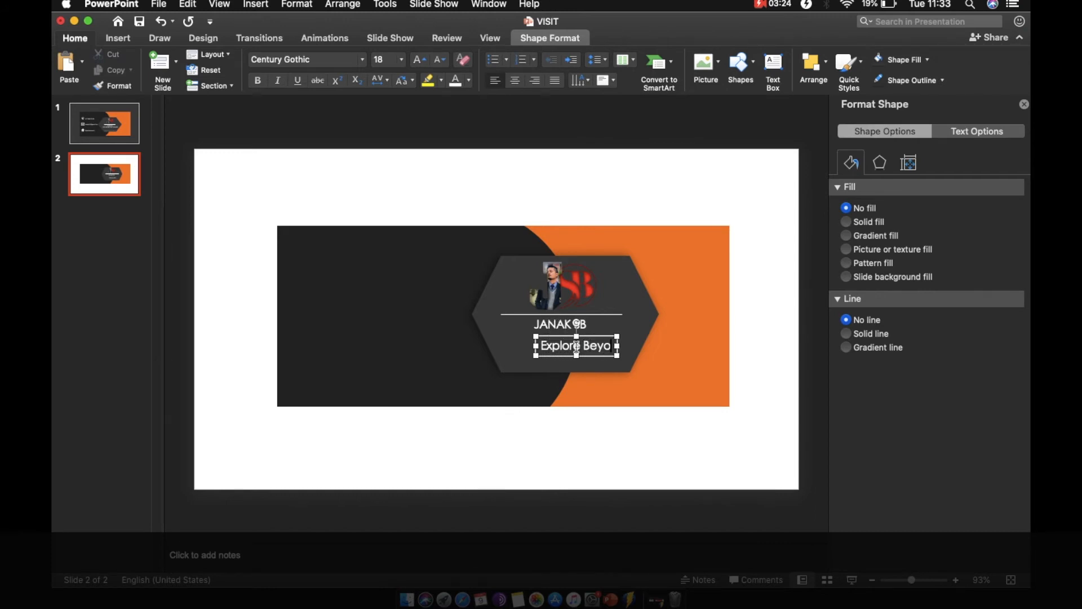
type("nf the mind")
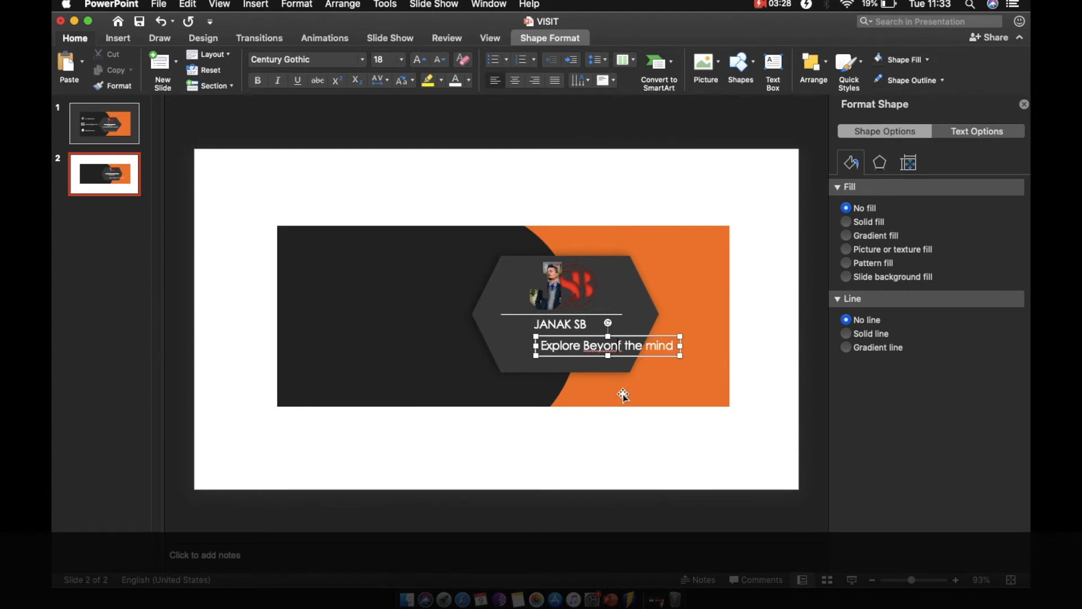
key("BackSpace")
type("d")
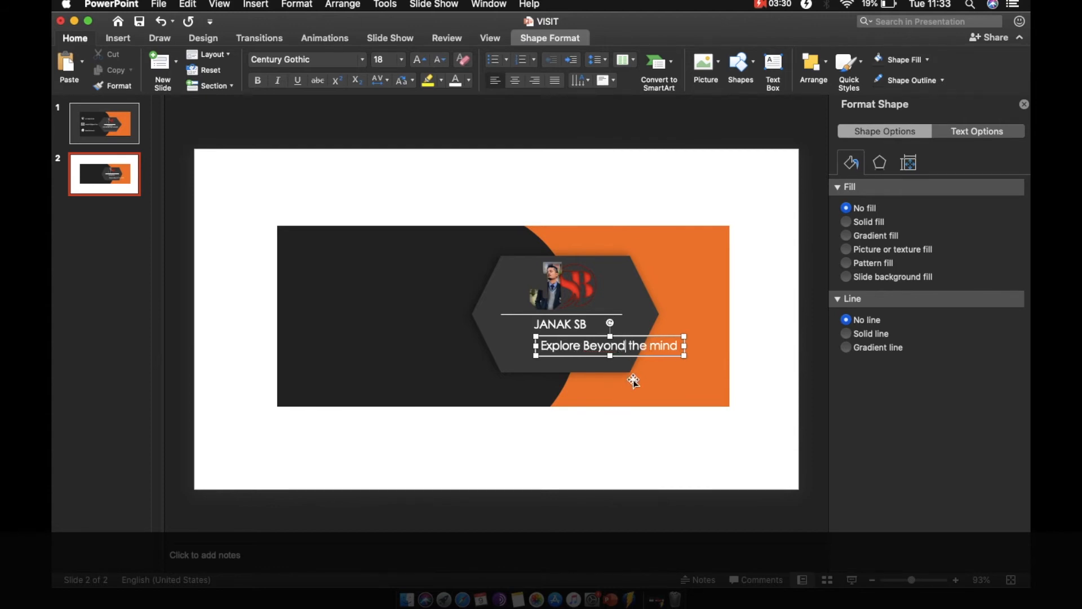
Shift the tagline box left and capitalize the word Mind.
left_click_drag(641, 337, 611, 333)
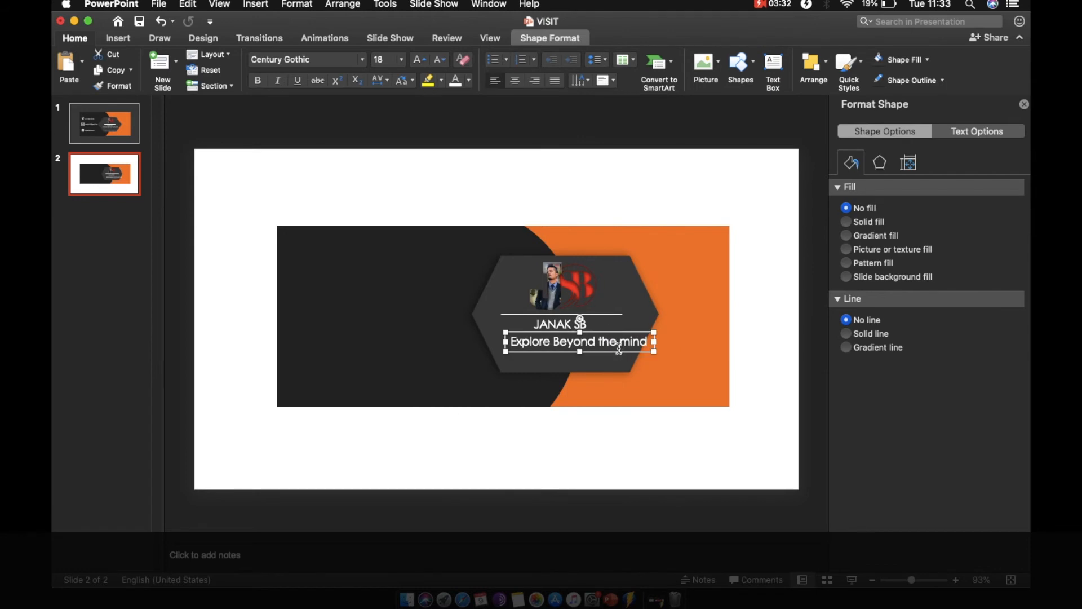
left_click(626, 344)
key("BackSpace")
type("M")
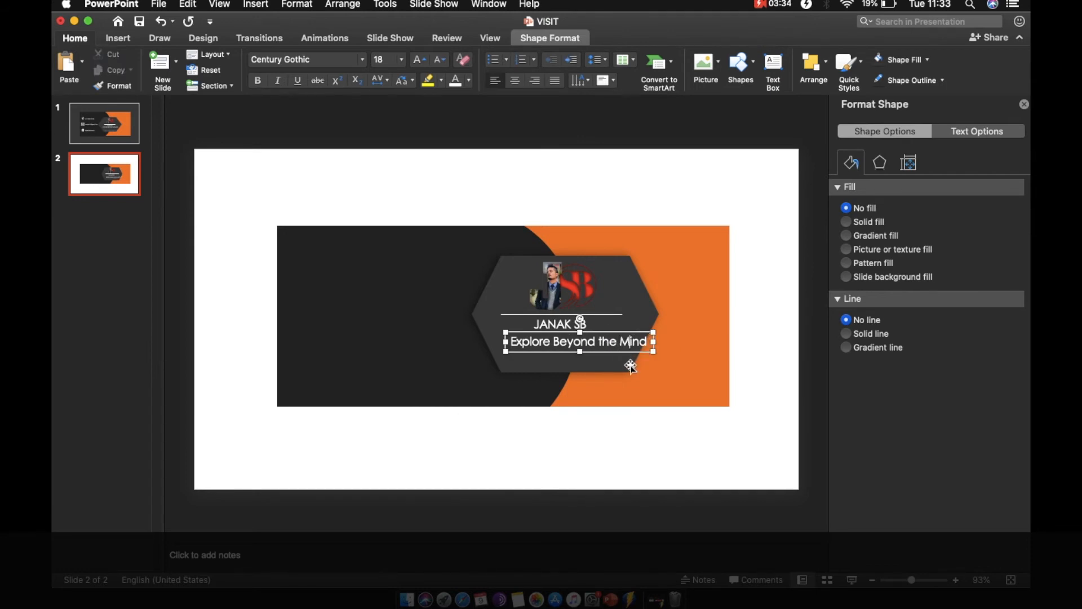
Apply Capitalize Each Word to the whole tagline and recentre it under the name.
key("super+a")
left_click(403, 80)
left_click(457, 154)
left_click_drag(629, 334, 612, 329)
left_click(638, 196)
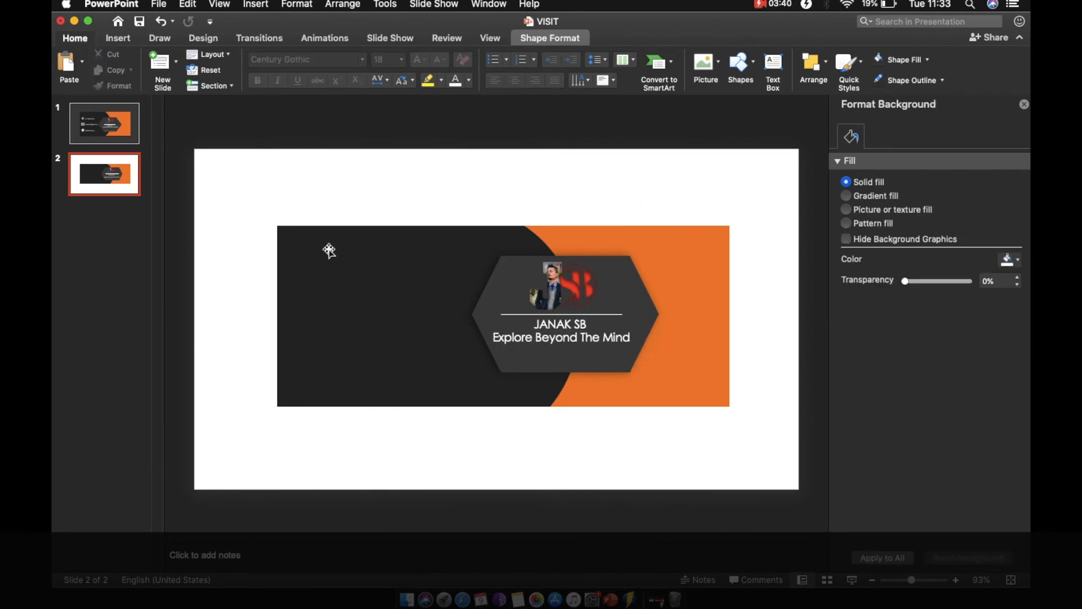
Insert phone, home and mail icons from the icon library, searching for home and mail.
left_click(118, 38)
left_click(358, 65)
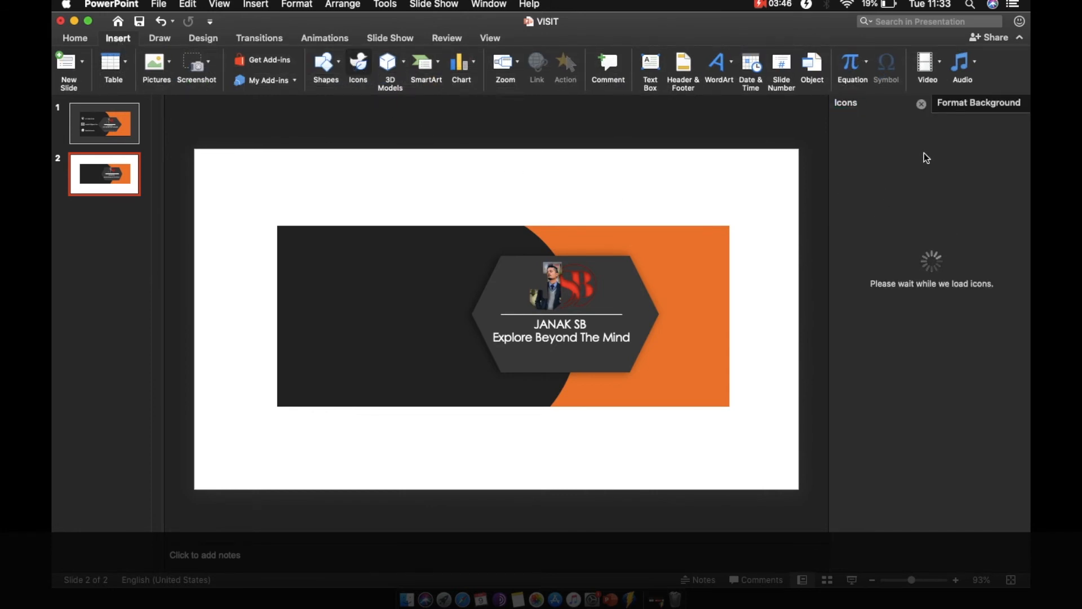
left_click(896, 262)
left_click(918, 129)
type("home")
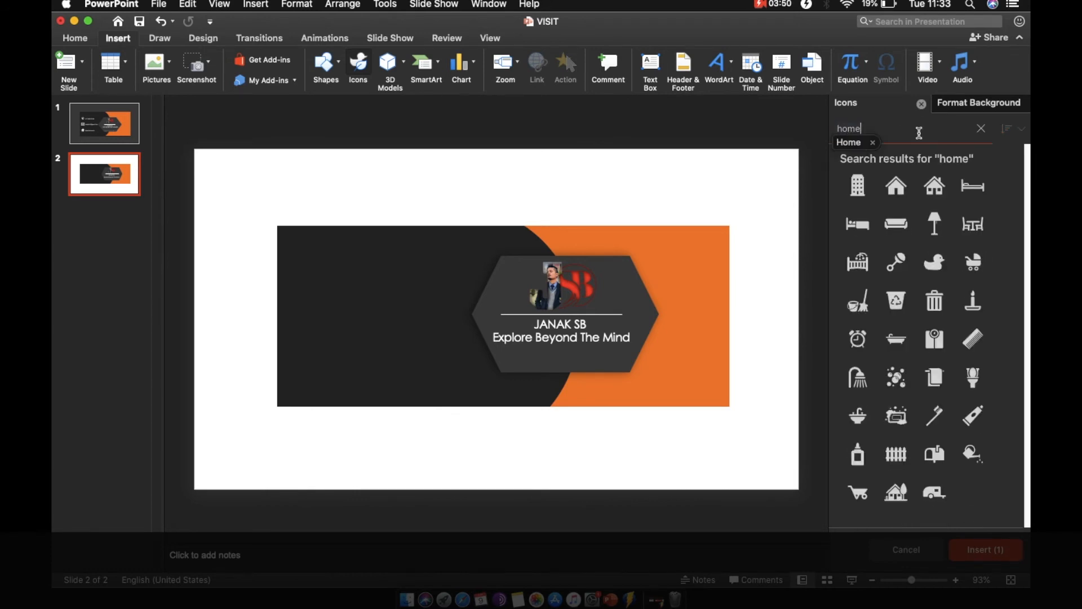
left_click(936, 190)
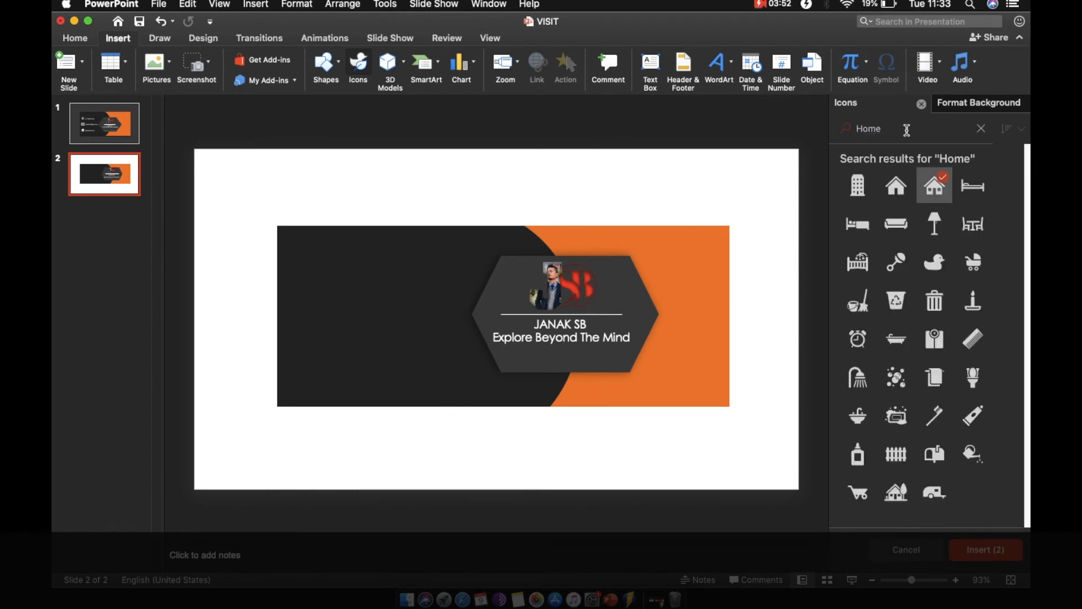
left_click(982, 129)
type("mail")
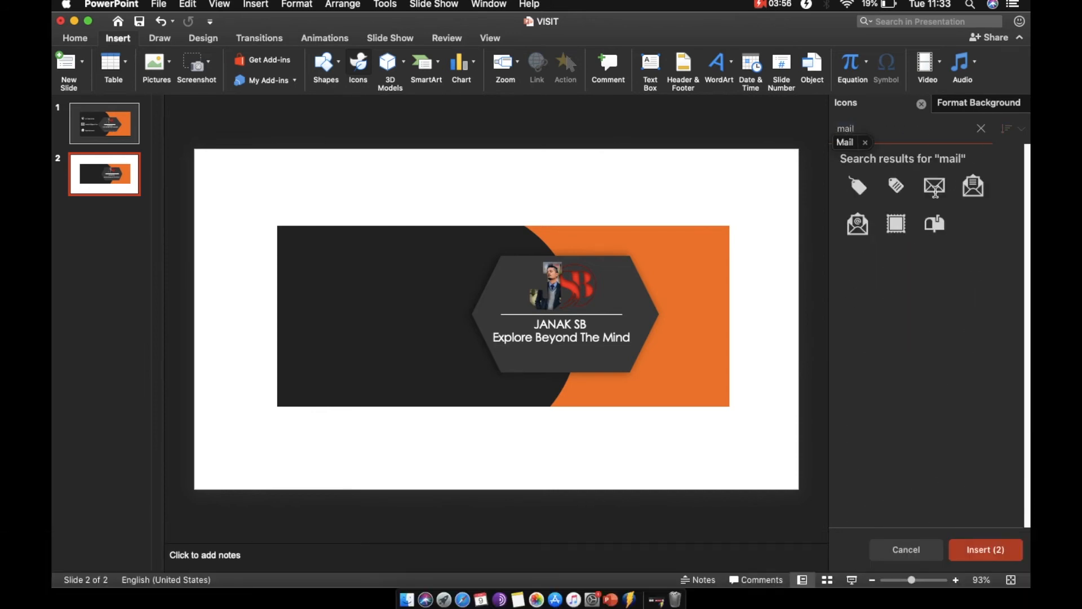
left_click(936, 190)
left_click(985, 549)
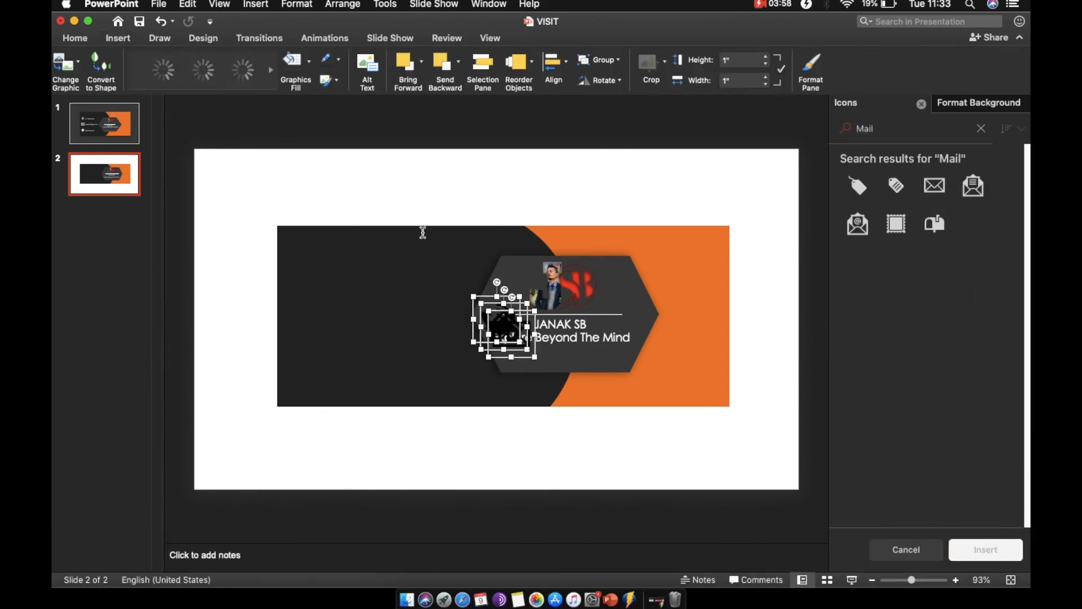
Select all three icons and set their height to 0.69".
left_click_drag(350, 195, 555, 426)
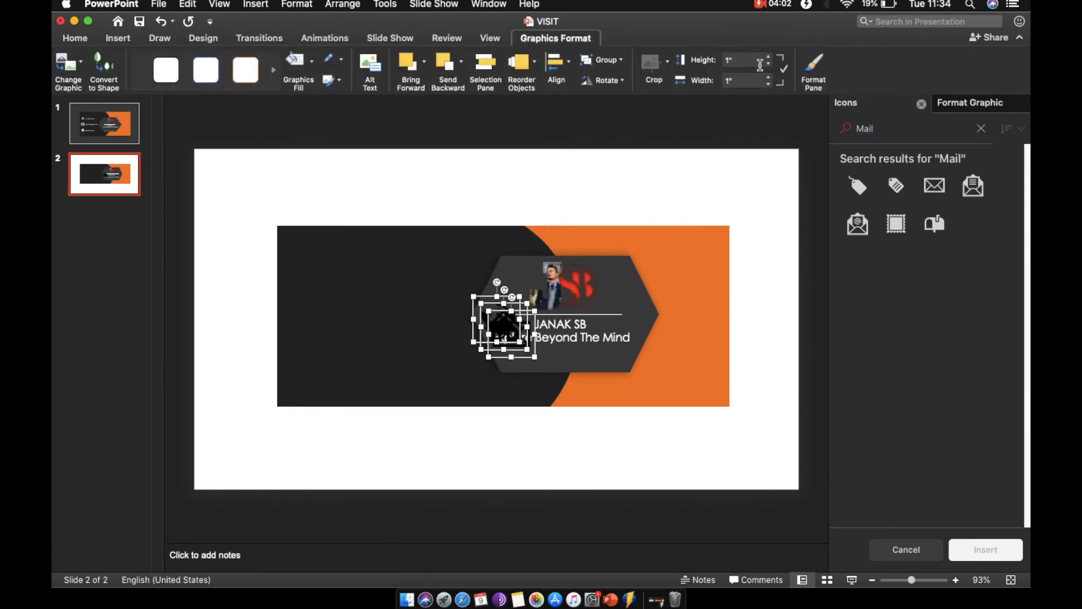
left_click(737, 60)
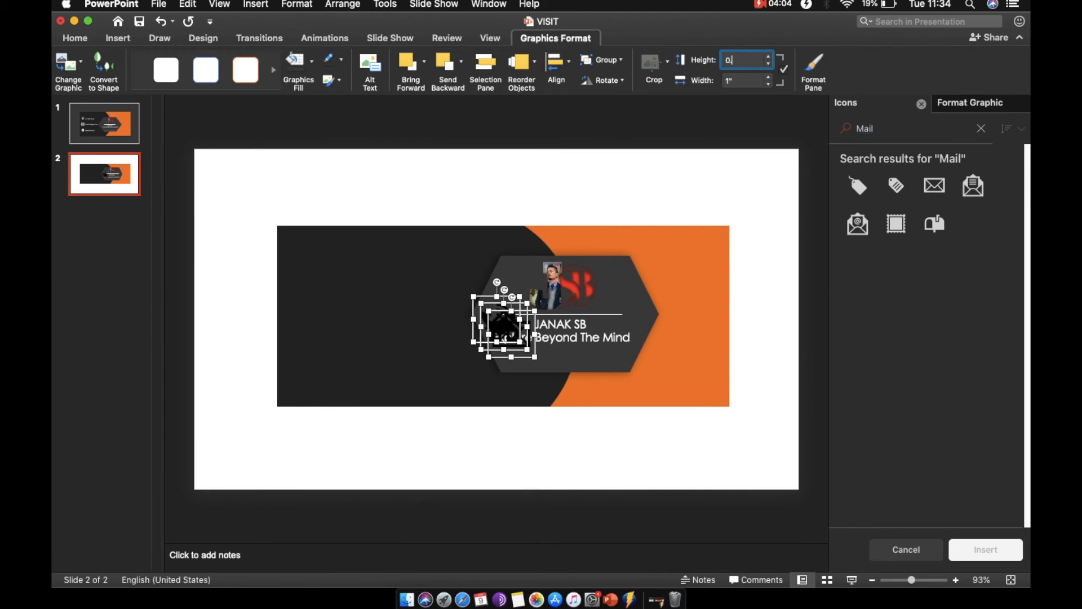
type("0.69")
key("Return")
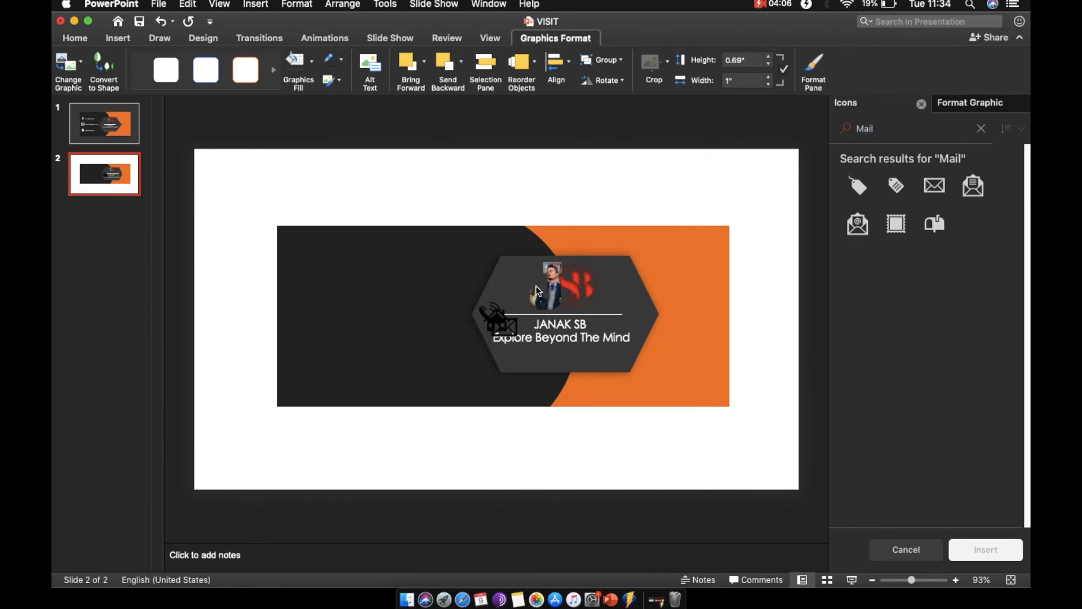
Move the icons onto the dark area at the left of the card.
left_click(401, 214)
left_click_drag(402, 214, 564, 473)
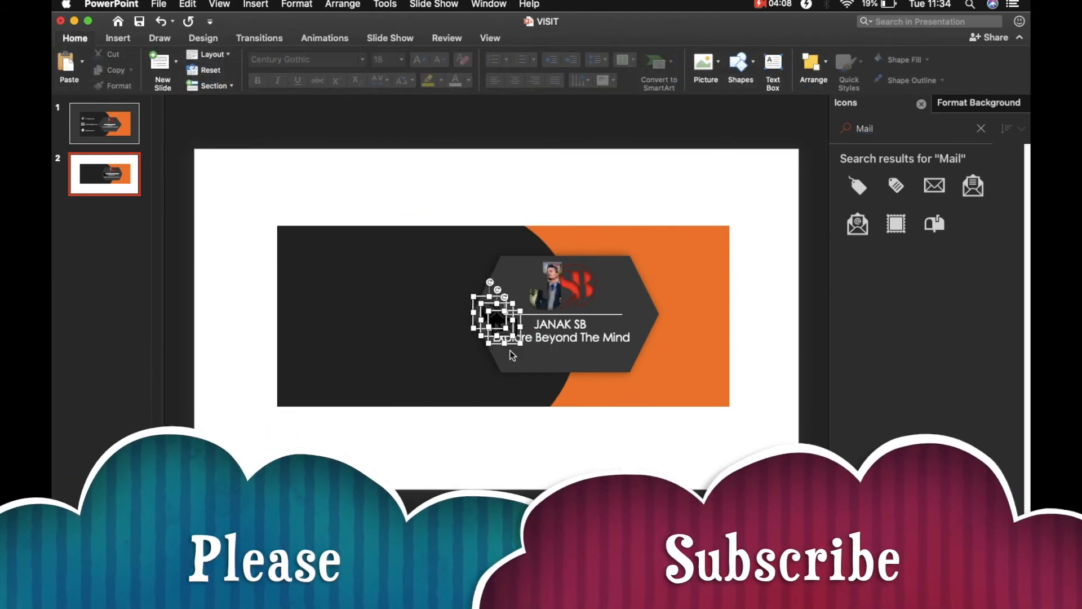
left_click_drag(496, 333, 318, 304)
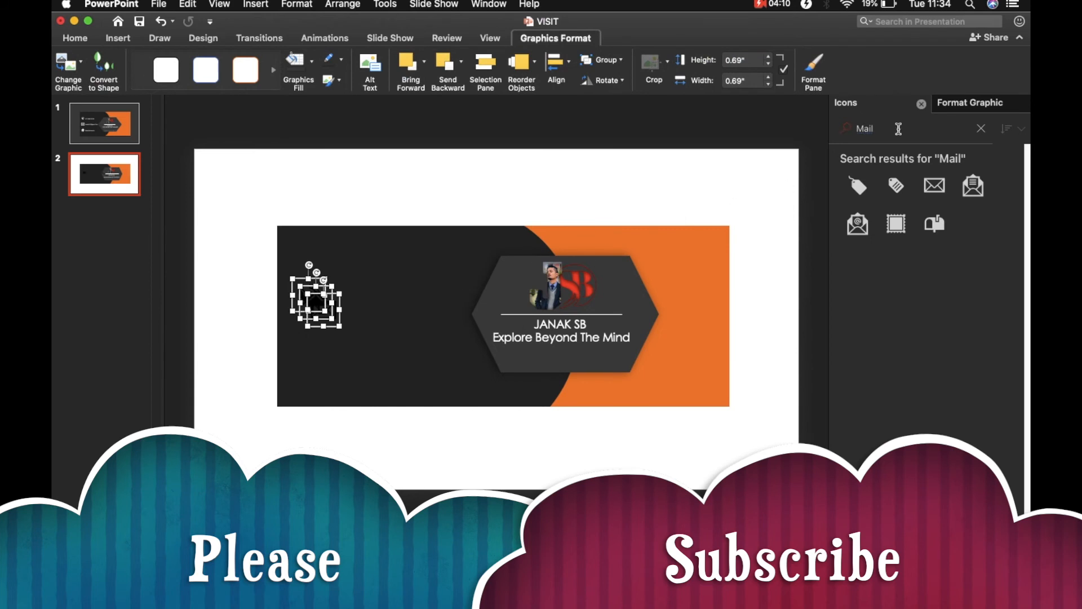
Fill the icons with white.
left_click(961, 106)
left_click(1014, 275)
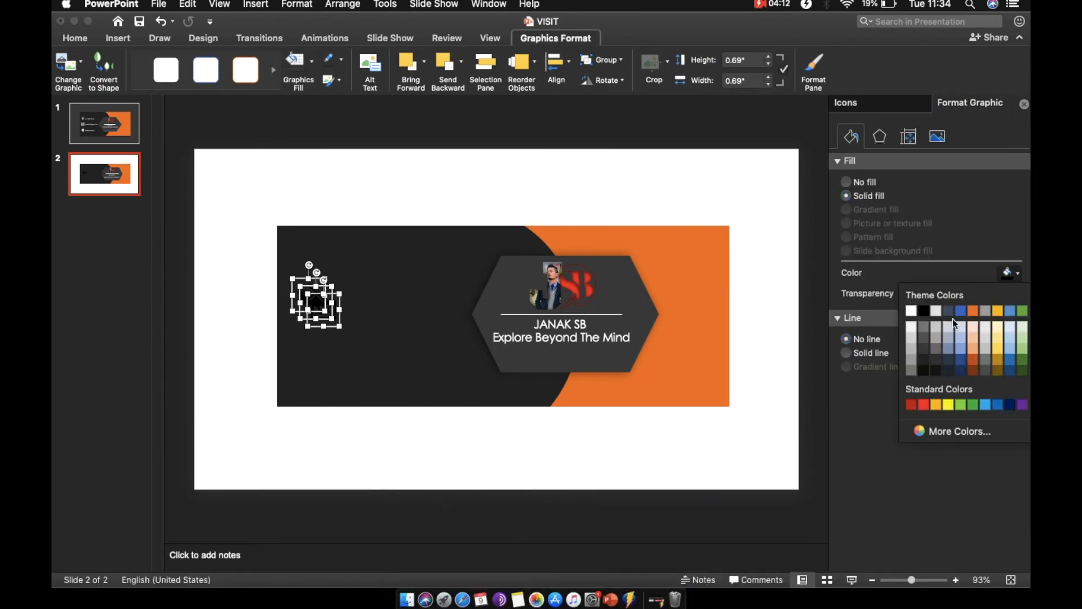
left_click(910, 311)
Give the icons an outer shadow preset with a dark gray shadow color.
left_click(880, 136)
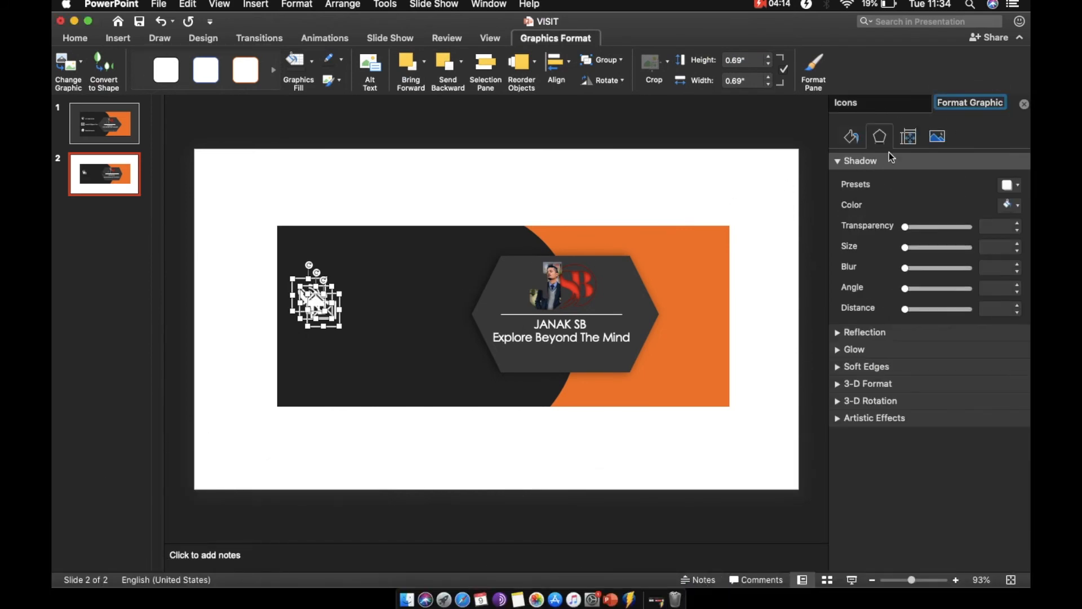
left_click(1011, 185)
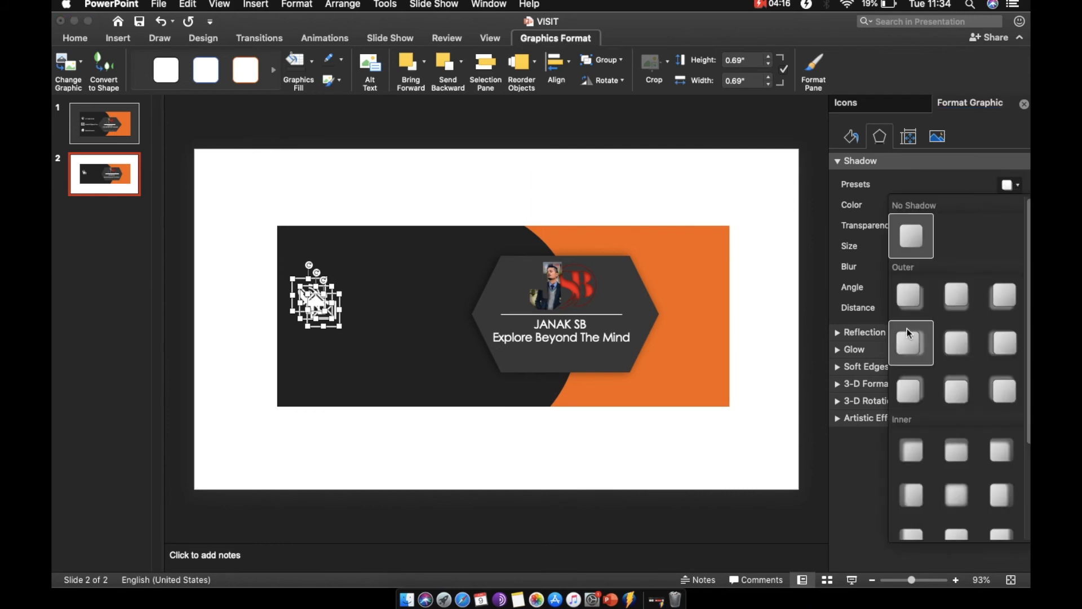
left_click(909, 297)
left_click(1011, 205)
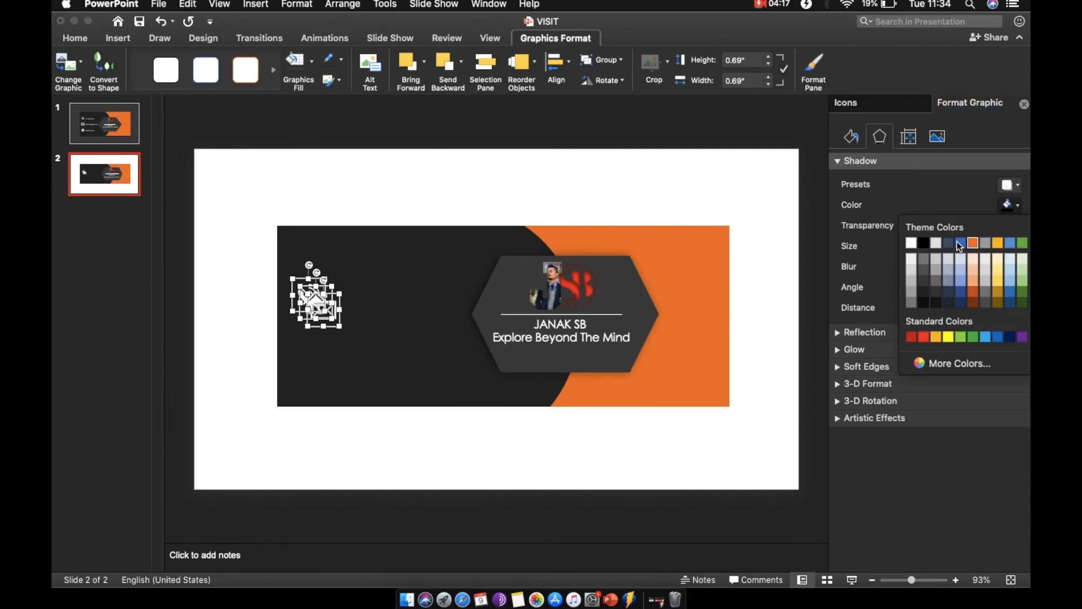
left_click(911, 303)
Arrange the phone, mail and home icons in a vertical column on the left side.
left_click(381, 194)
left_click_drag(320, 316, 313, 370)
left_click(354, 213)
left_click_drag(310, 293, 314, 263)
left_click_drag(316, 337, 313, 320)
left_click_drag(316, 372, 316, 369)
left_click_drag(312, 265, 312, 273)
Copy and paste the tagline text box to duplicate it.
left_click(519, 329)
key("super+c")
key("super+v")
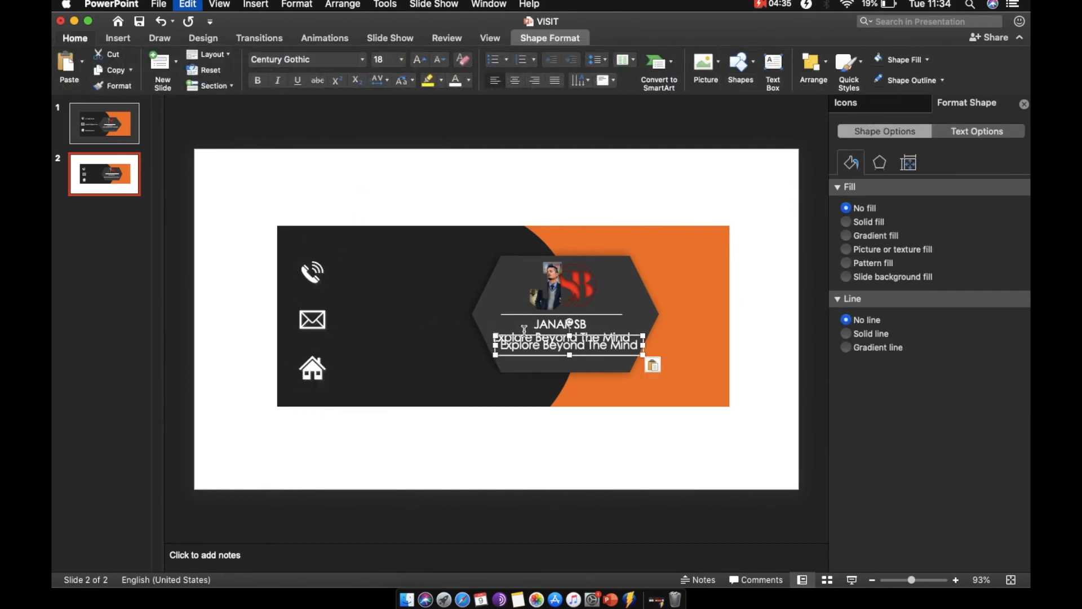
Move the duplicated tagline text box beside the phone icon and clear its text.
left_click_drag(527, 345, 377, 287)
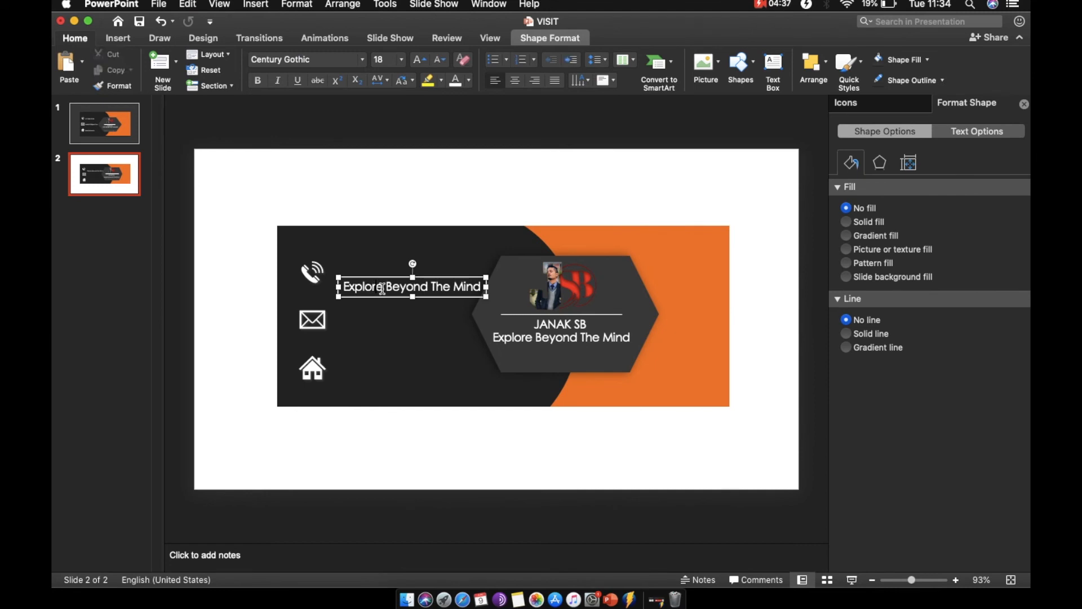
left_click(383, 288)
key("super+a")
key("BackSpace")
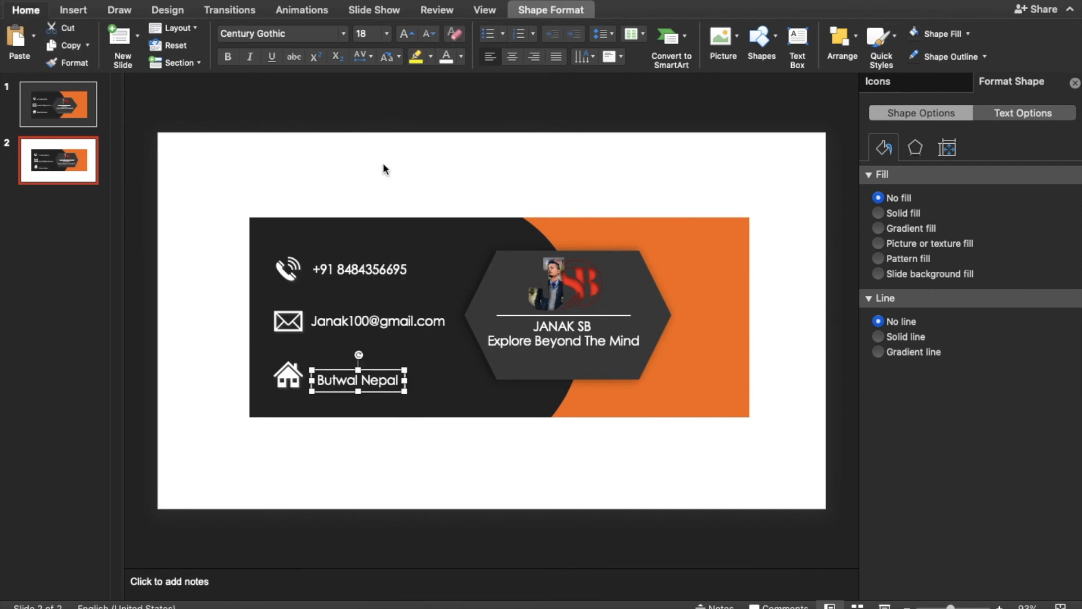
Preview the current slide as a slide show and exit the preview.
left_click(386, 169)
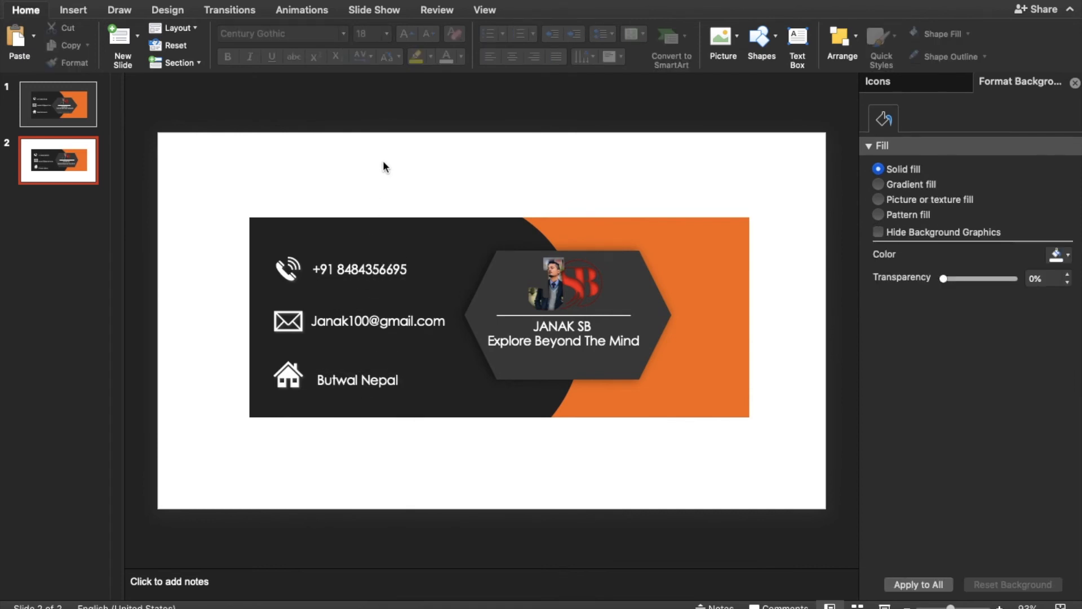
left_click(374, 11)
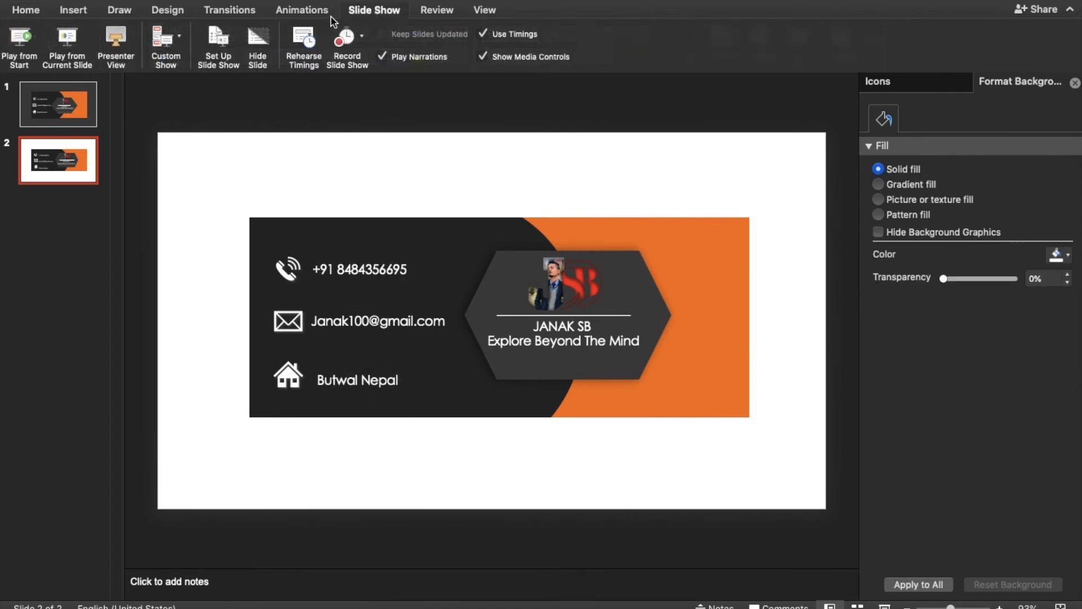
left_click(67, 45)
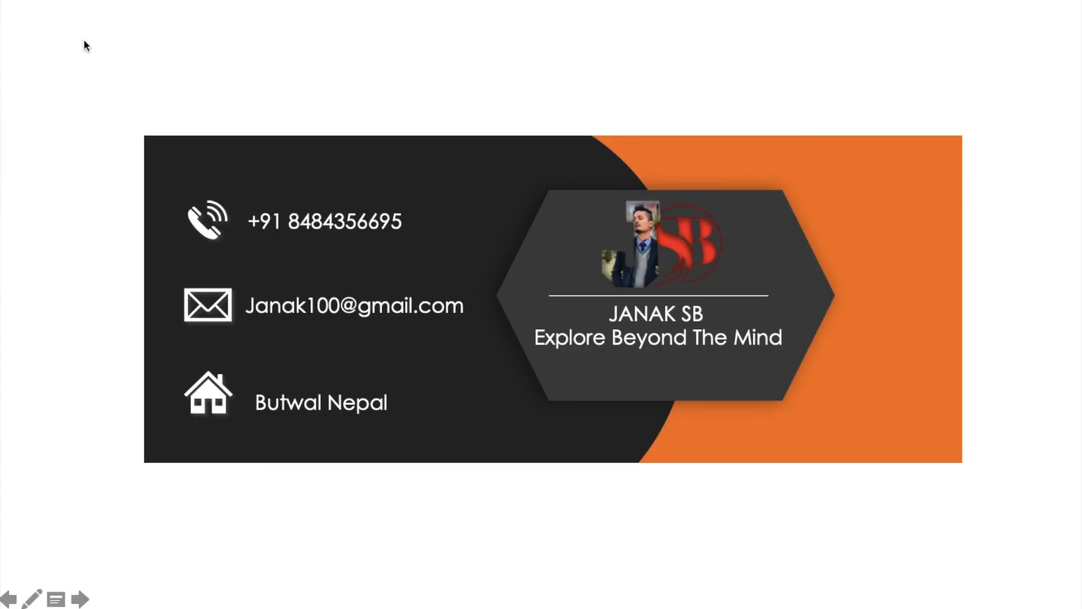
key("Escape")
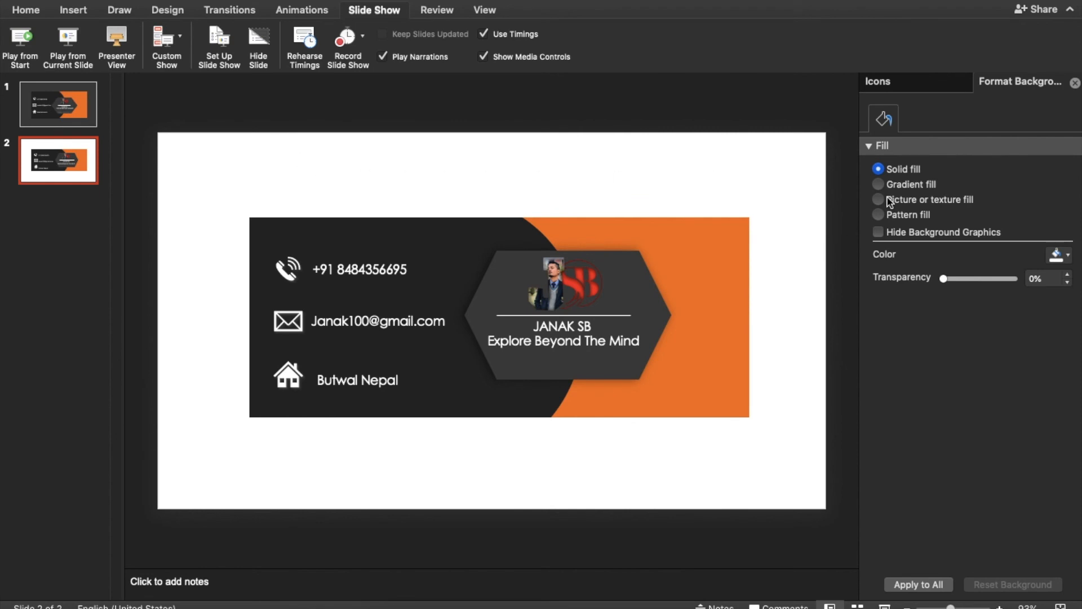
Try a texture fill for the slide background, revert to solid fill, and open the background color choices.
left_click(914, 201)
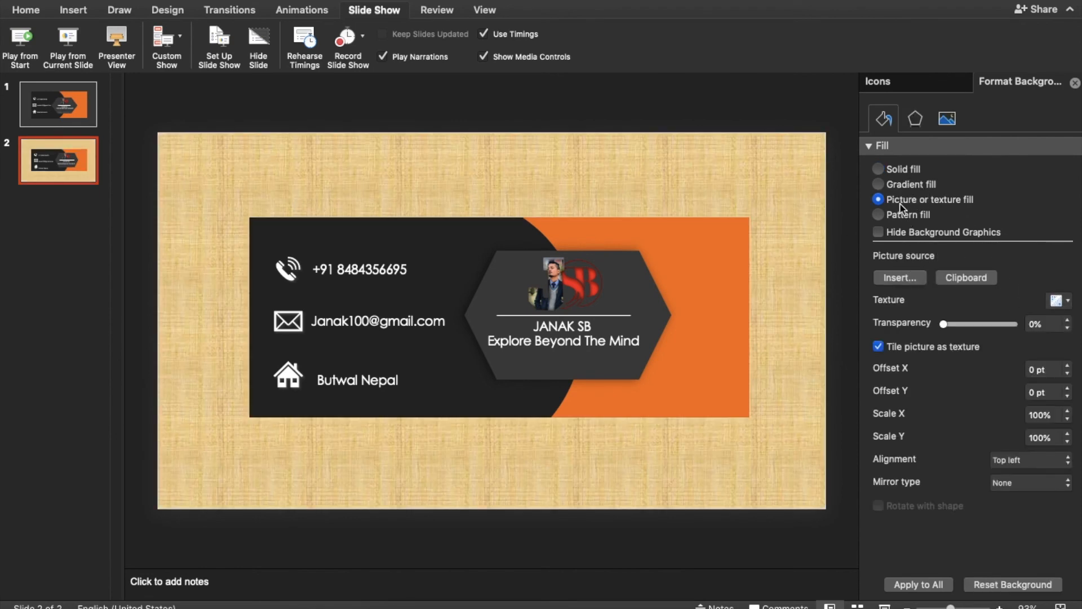
left_click(895, 170)
left_click(1060, 255)
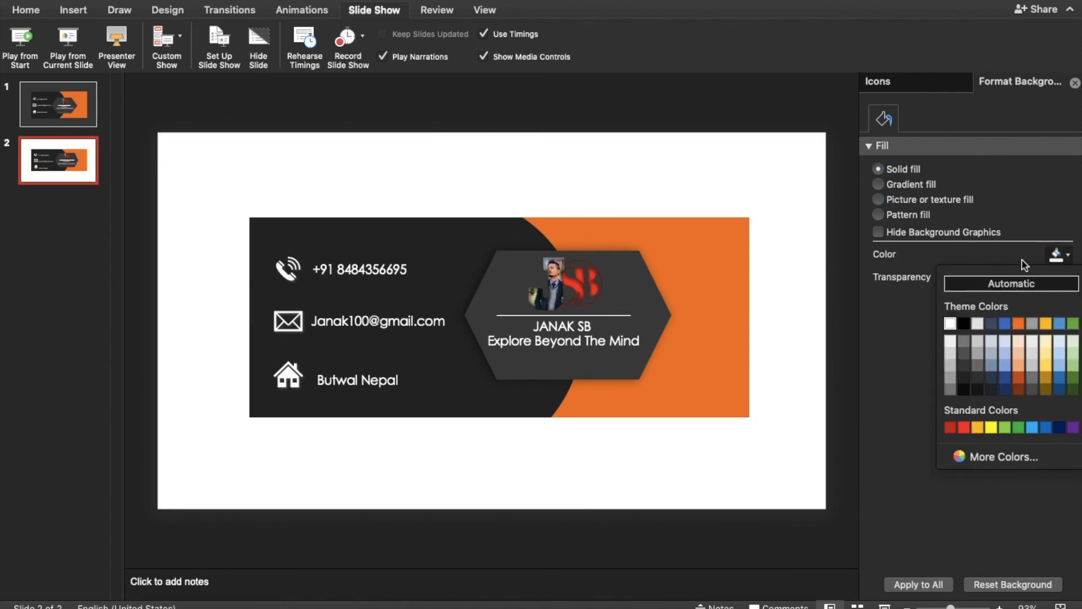